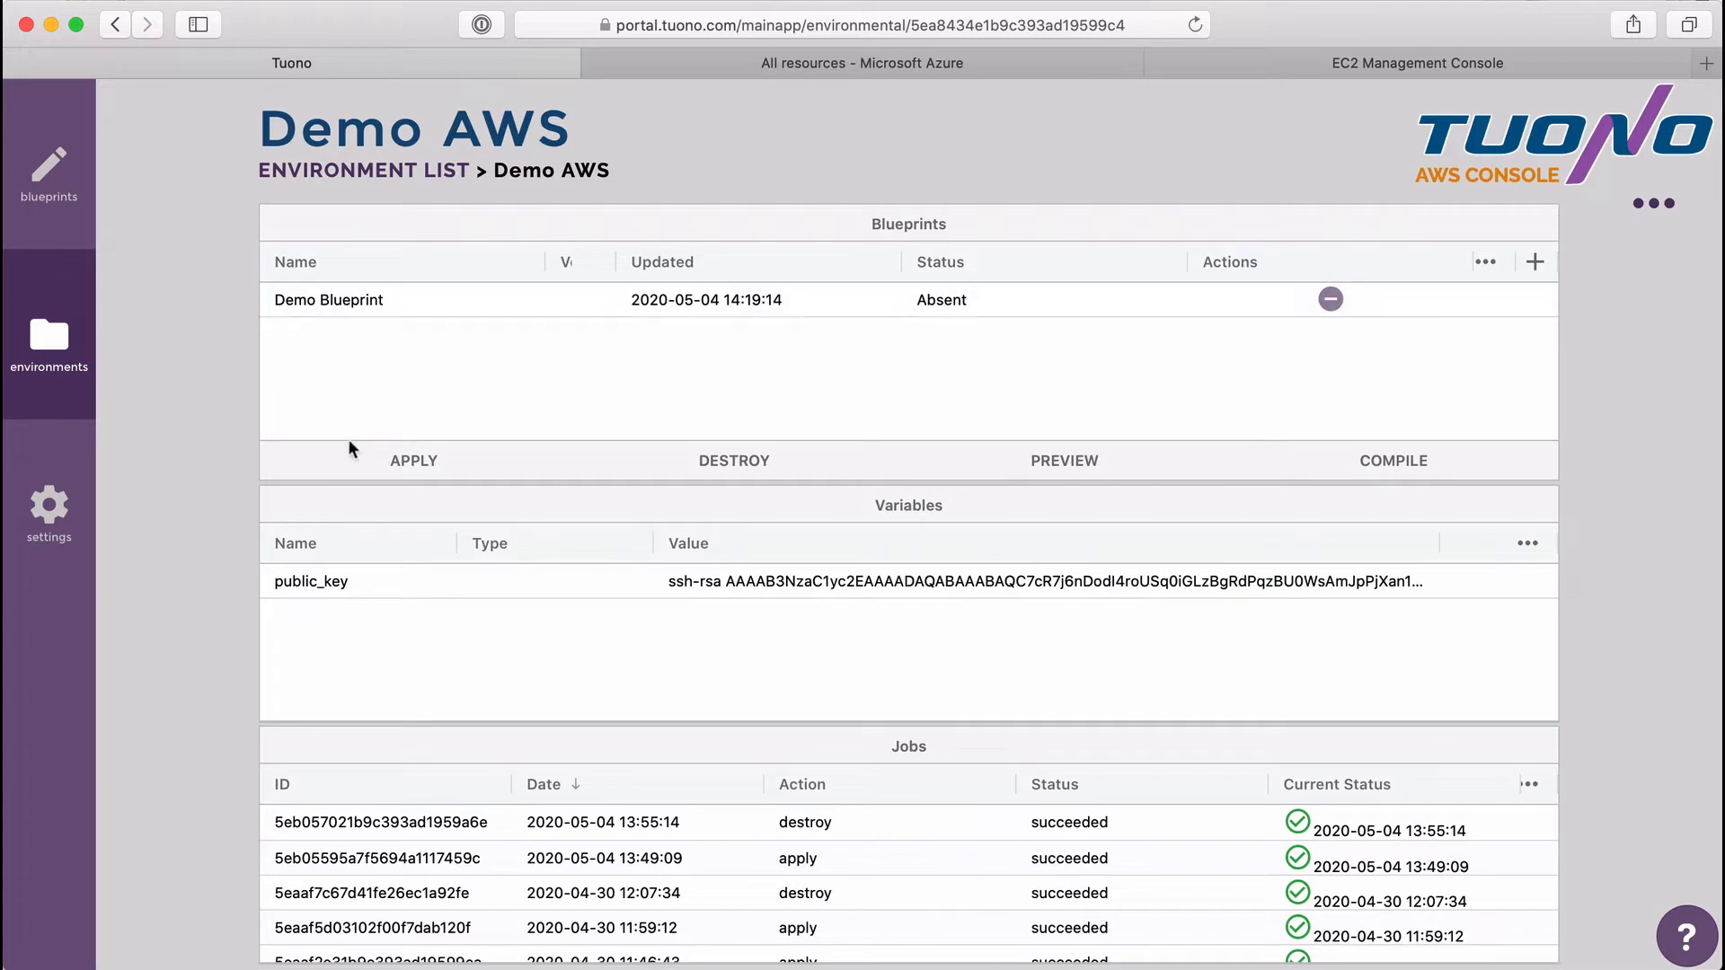
Apply the Demo Blueprint to the Demo AWS environment and to the Demo Azure environment.
click(414, 462)
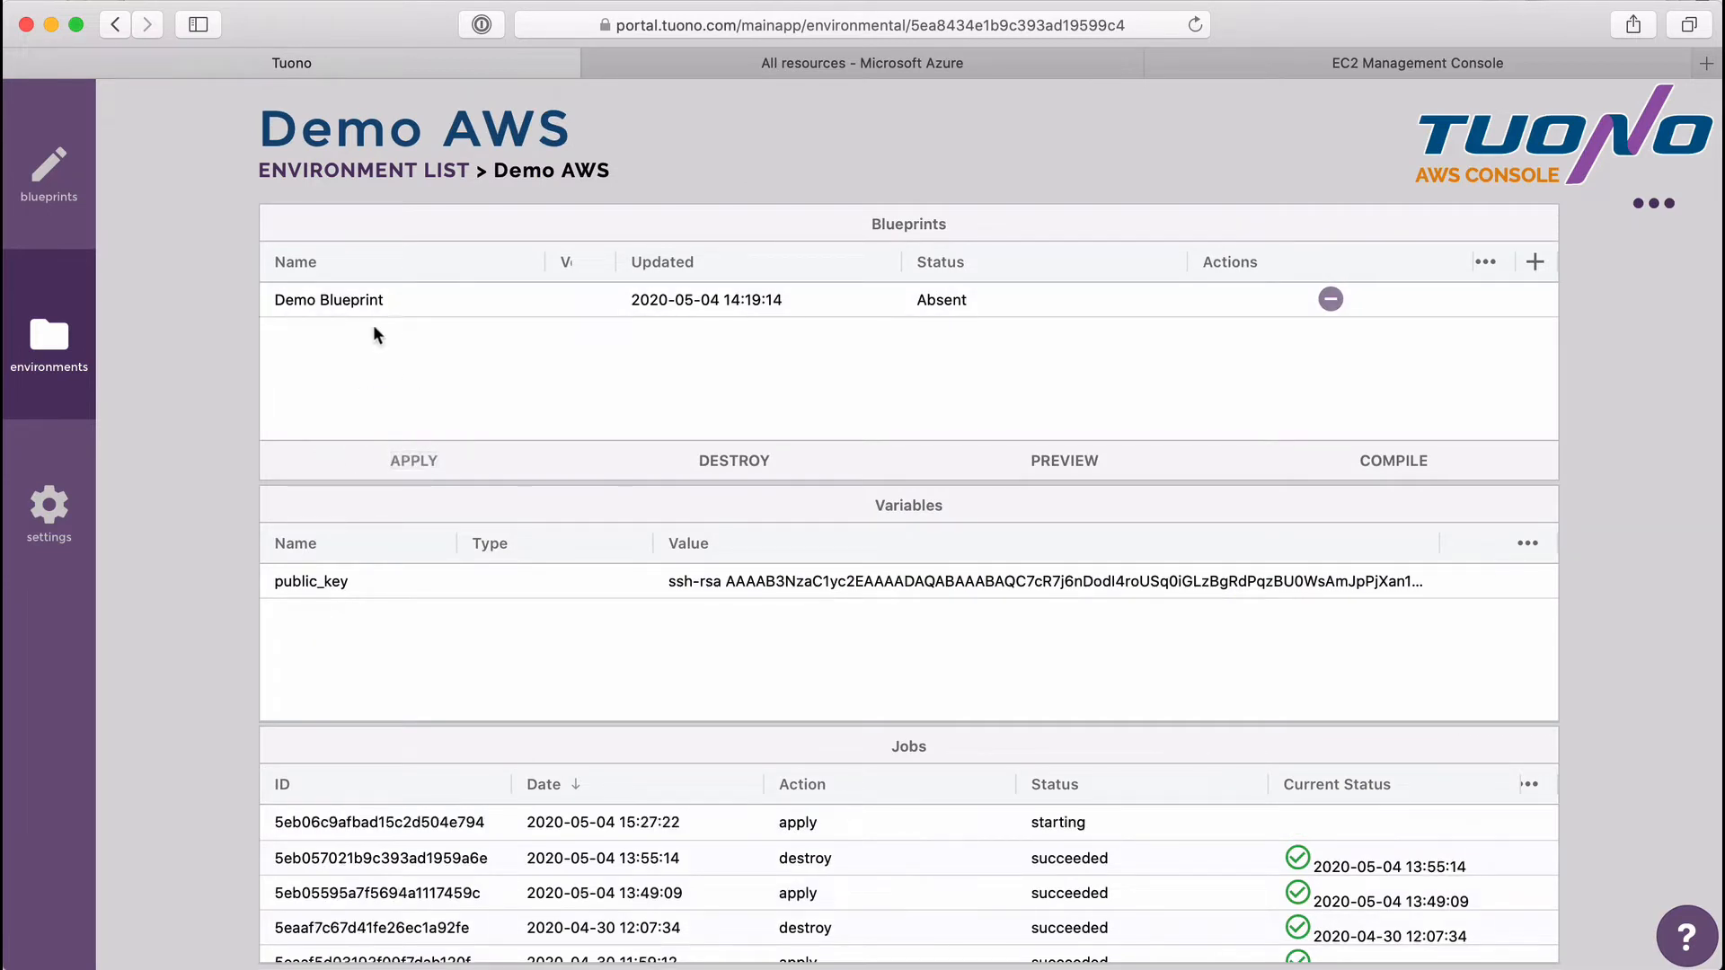
click(364, 173)
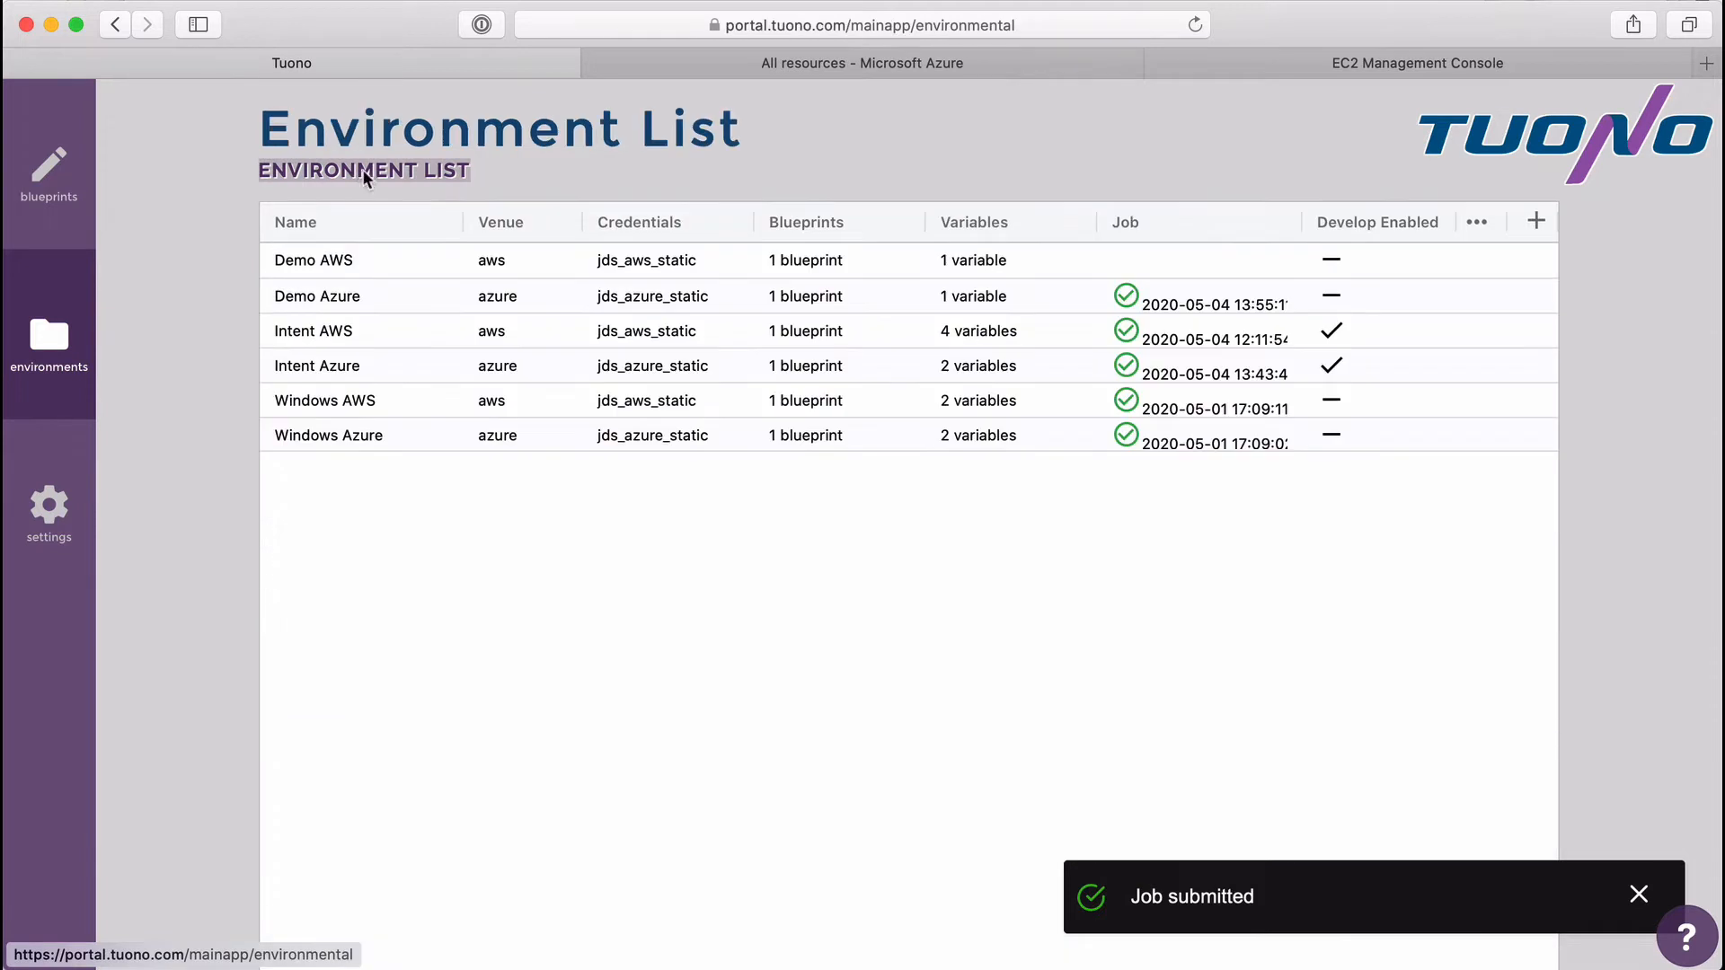
click(387, 295)
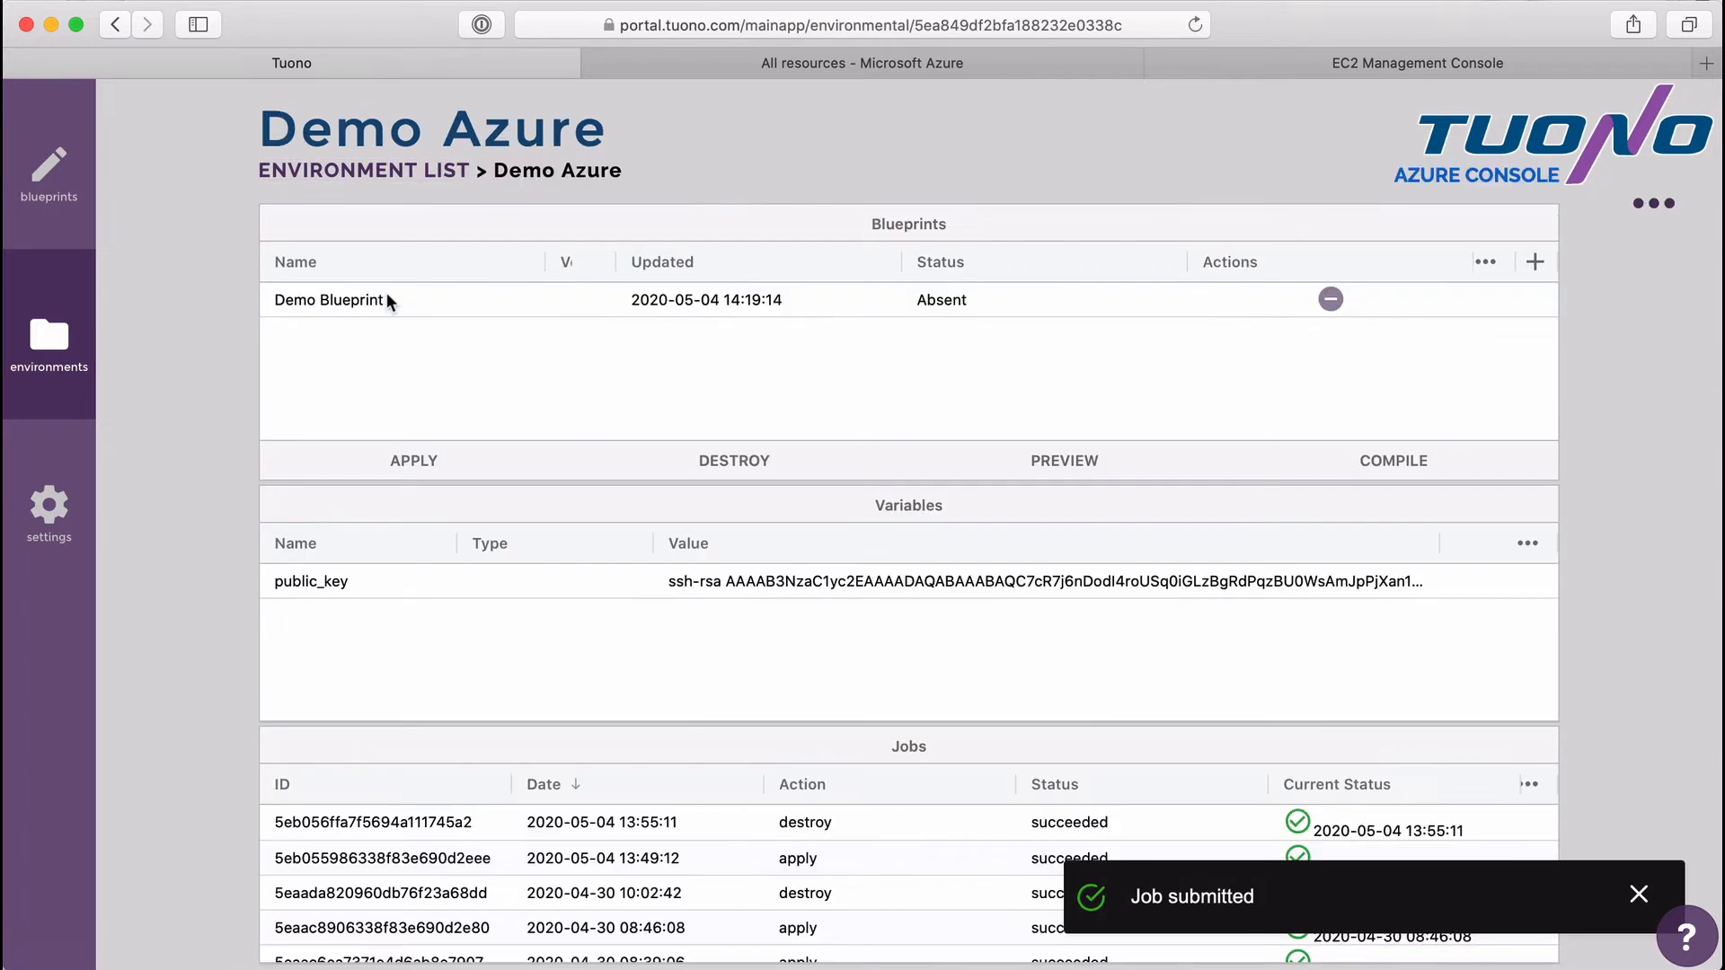
click(410, 463)
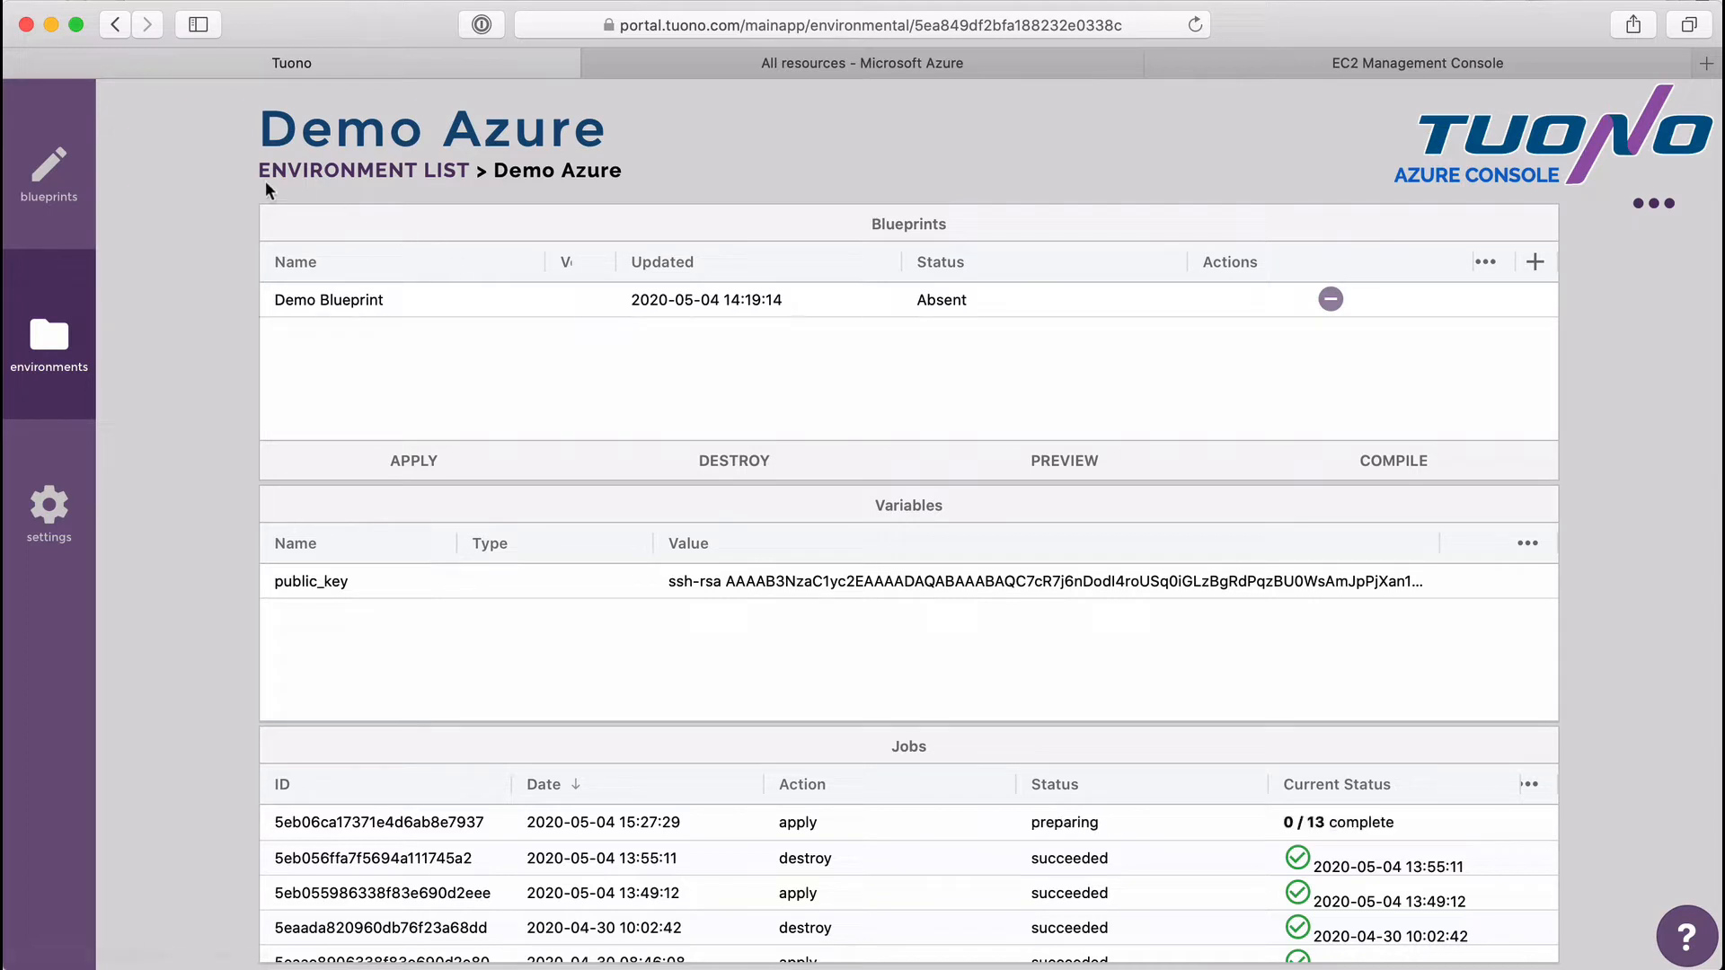
Check for existing resources by refreshing Azure's All resources list and the resource summary on the AWS EC2 dashboard.
click(695, 52)
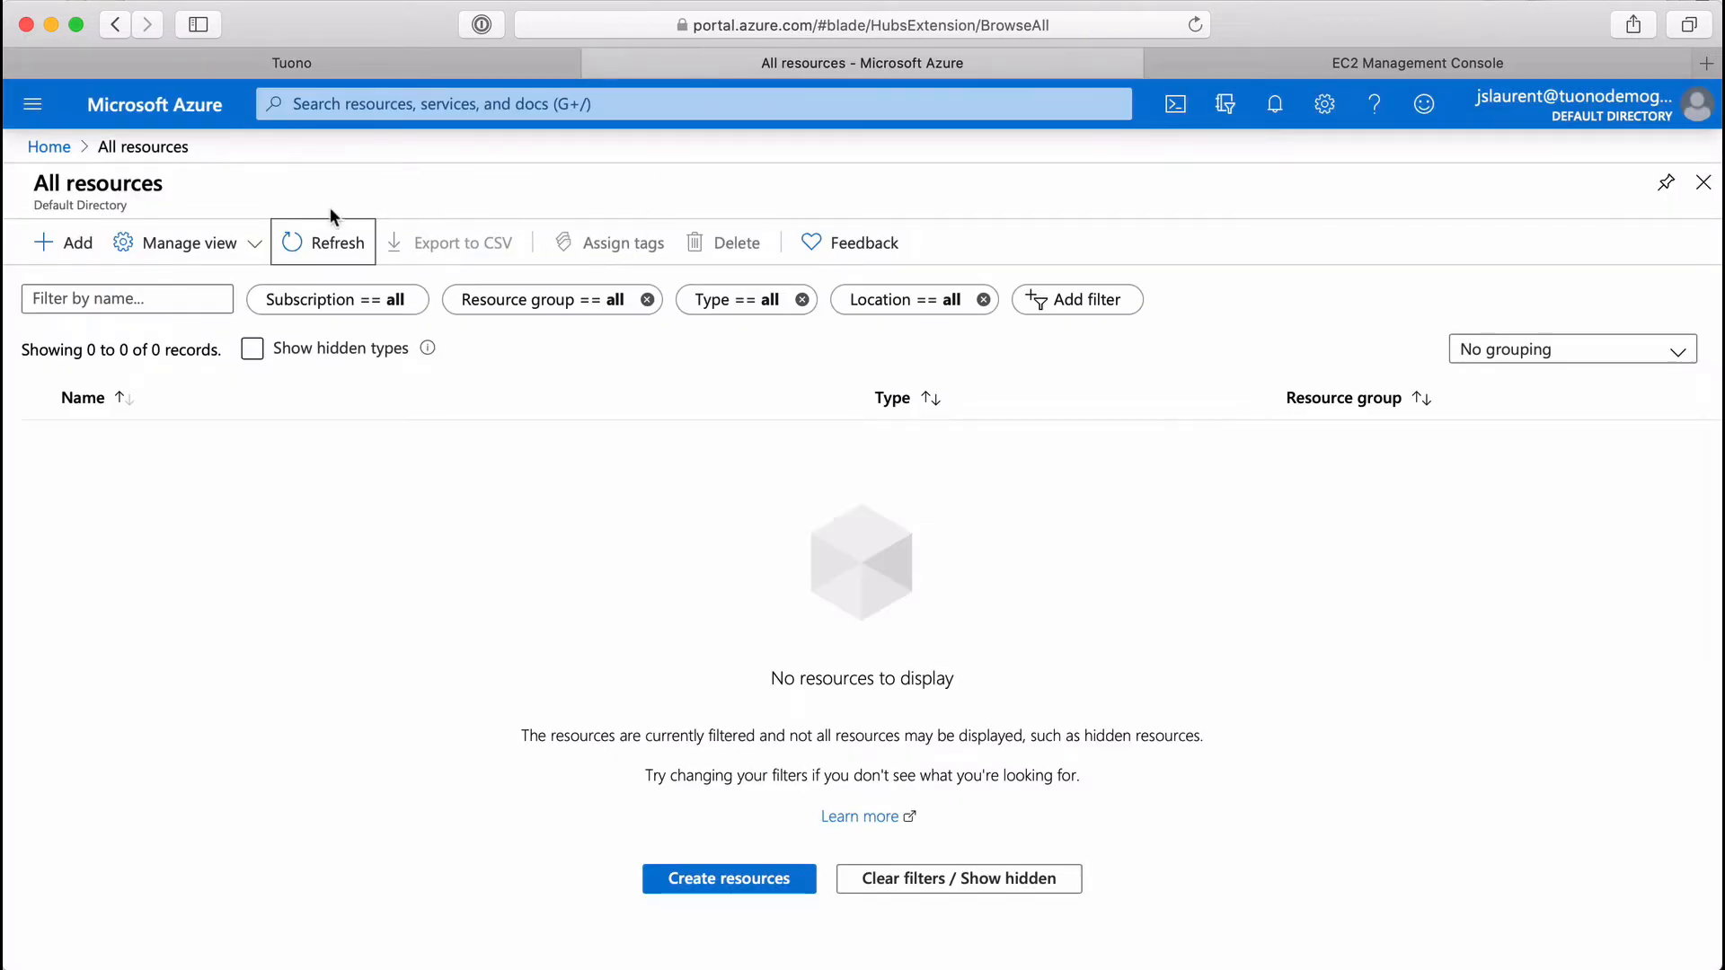
click(320, 244)
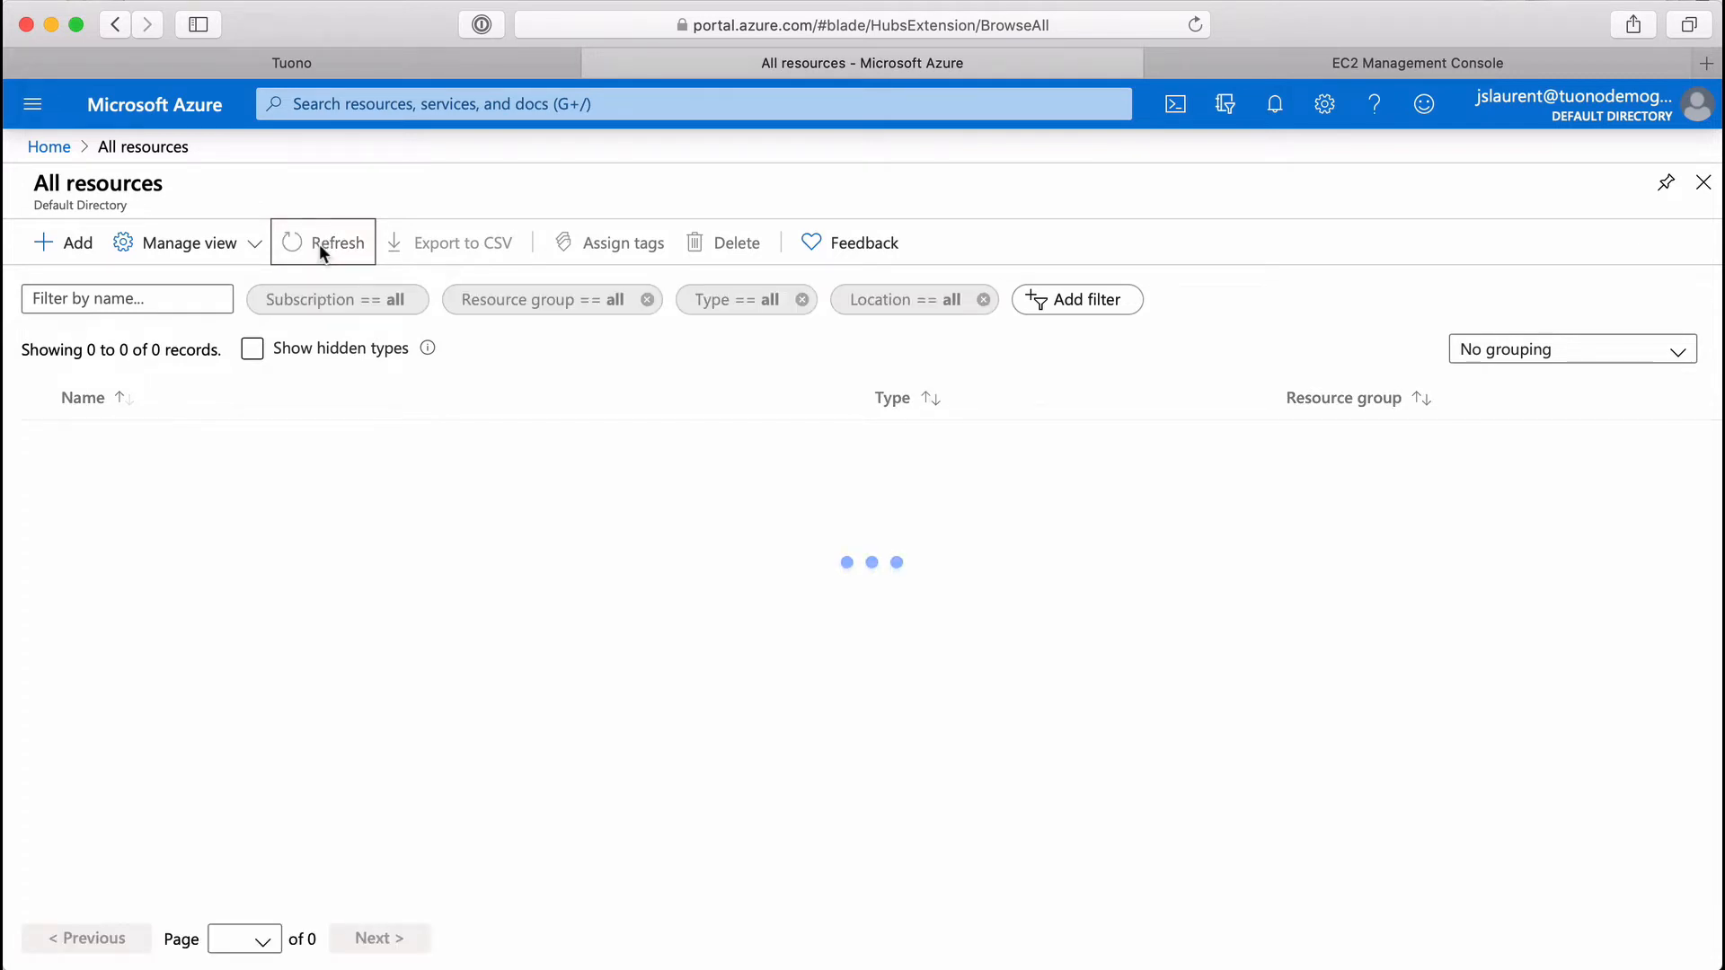
click(1403, 64)
click(1201, 242)
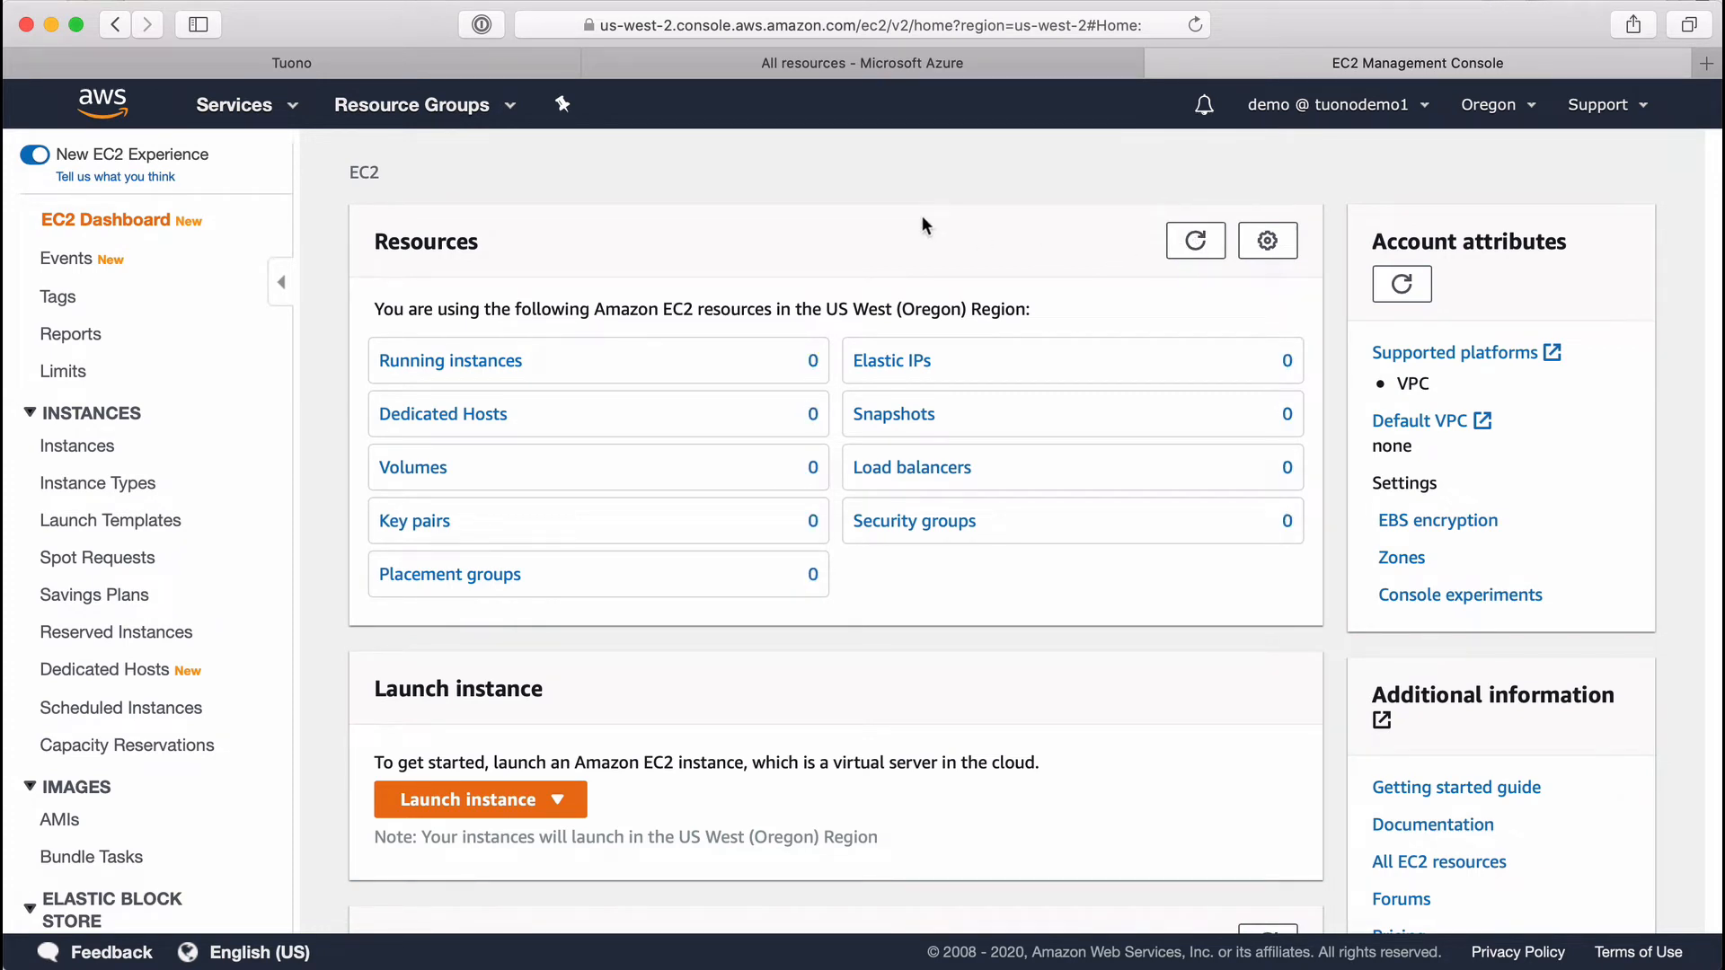
Switch back to Tuono and review the Demo Blueprint code from the location section through networking, compute and the vm-instance definition.
click(329, 69)
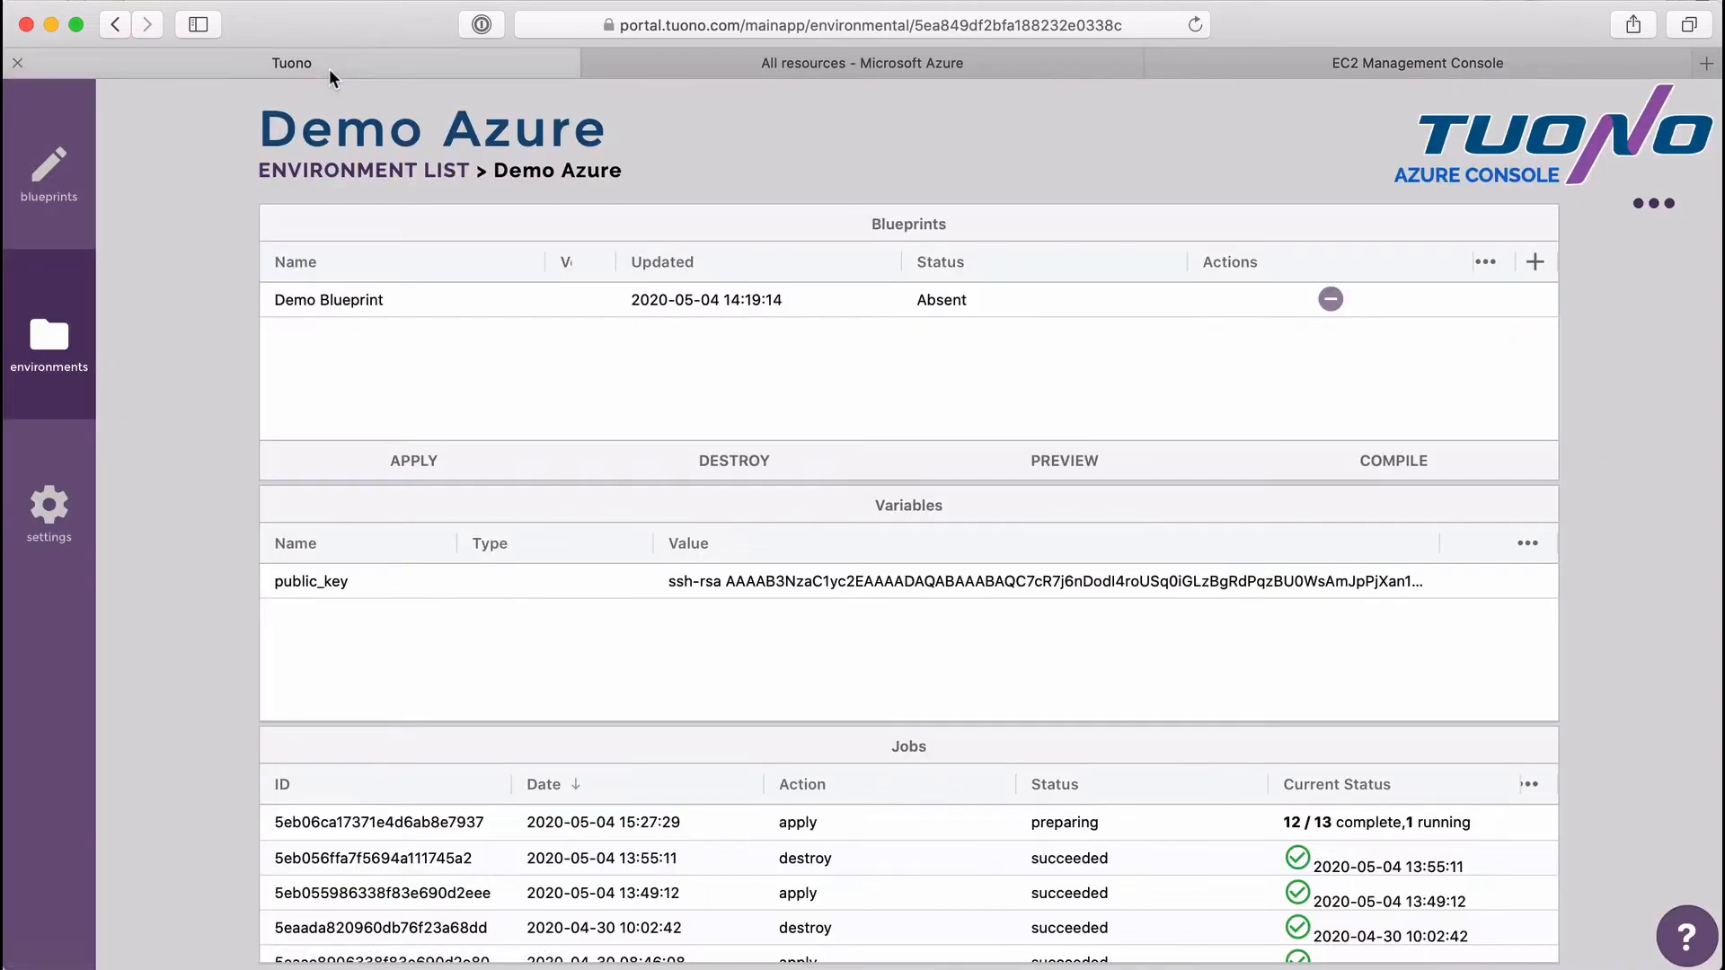
click(66, 168)
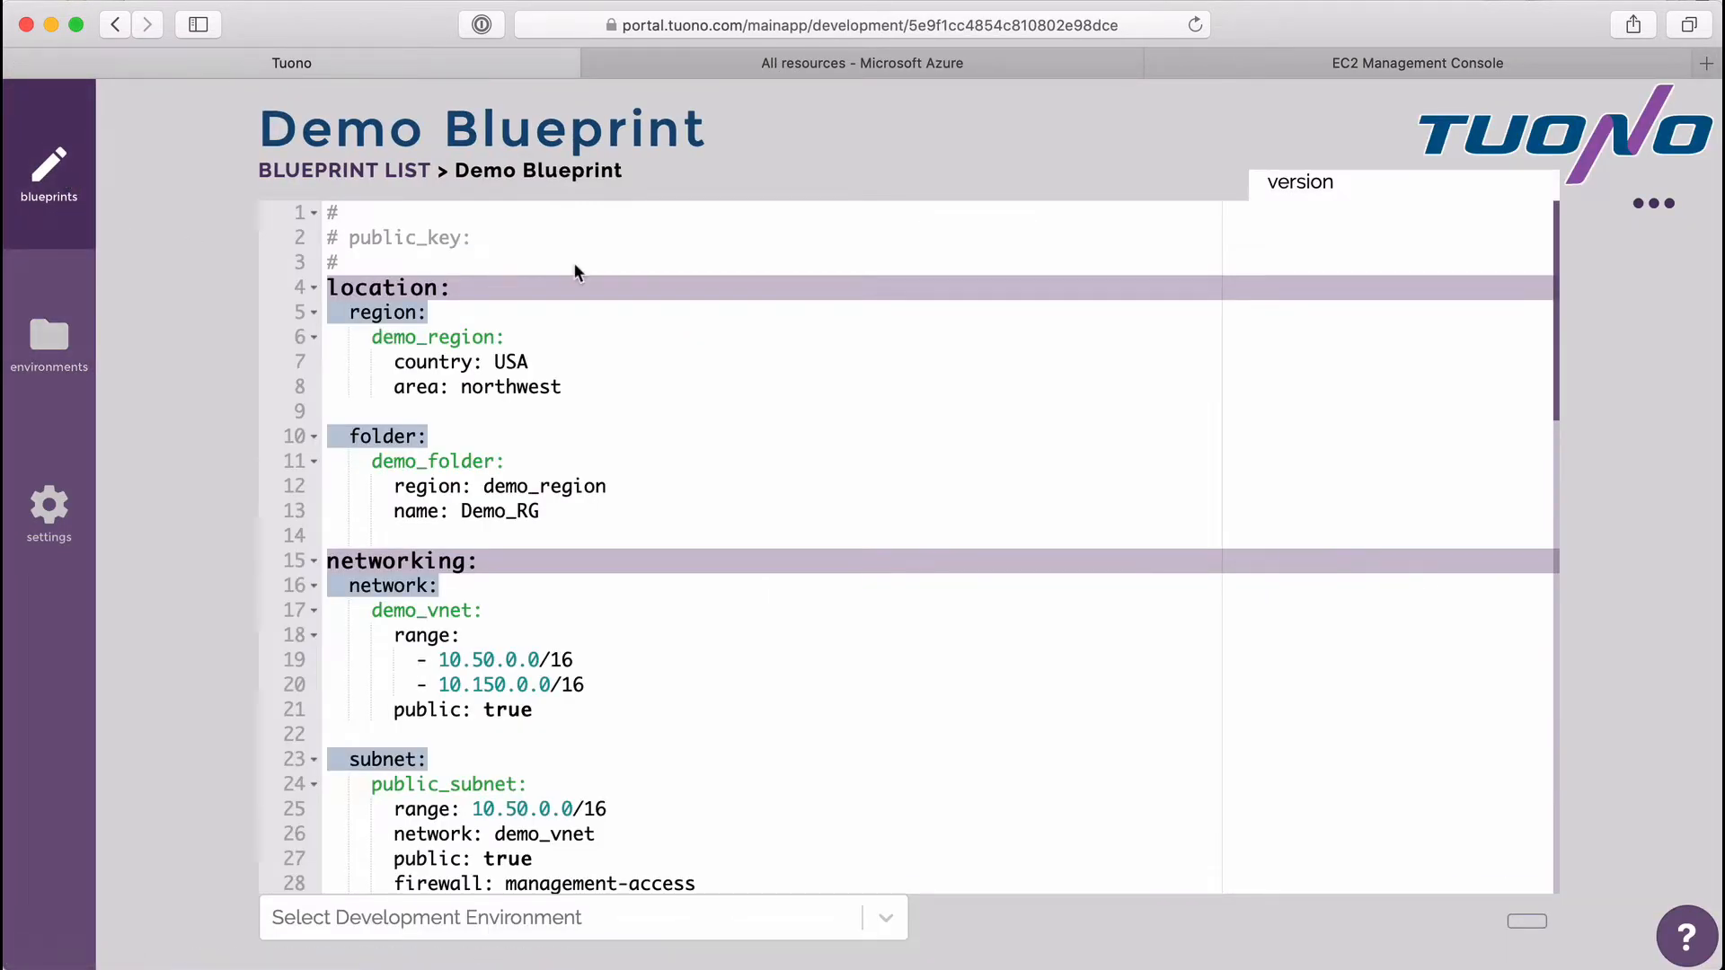
scroll(575, 266, down, 2)
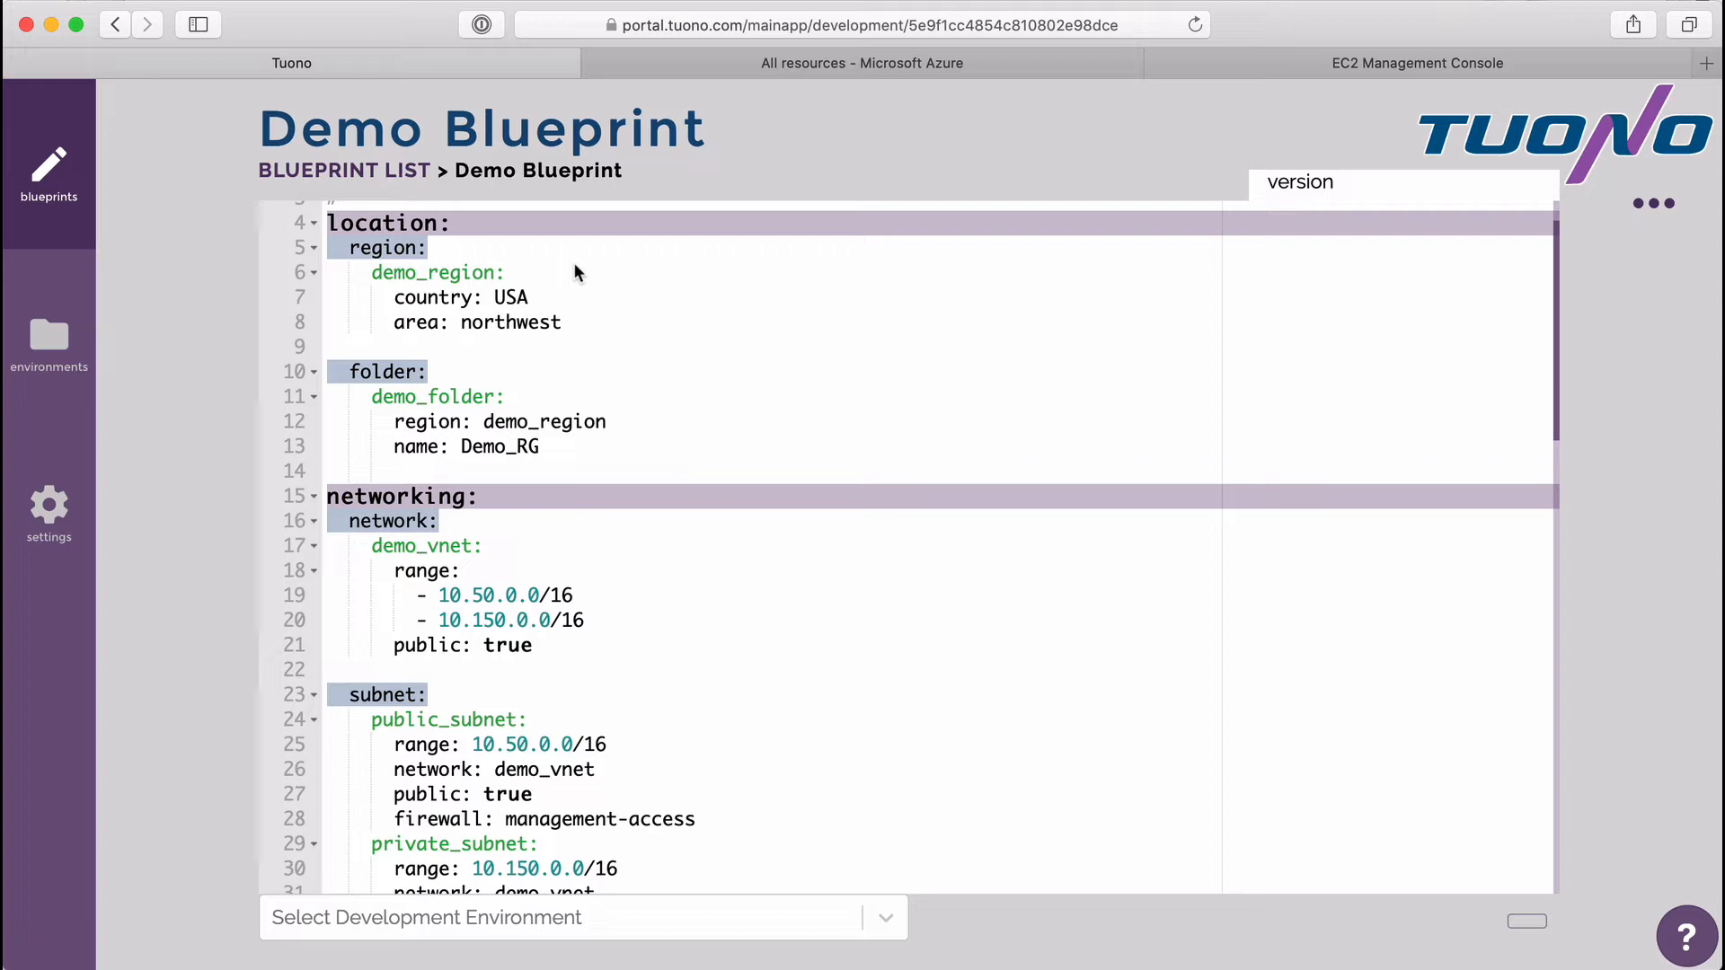
scroll(576, 265, down, 3)
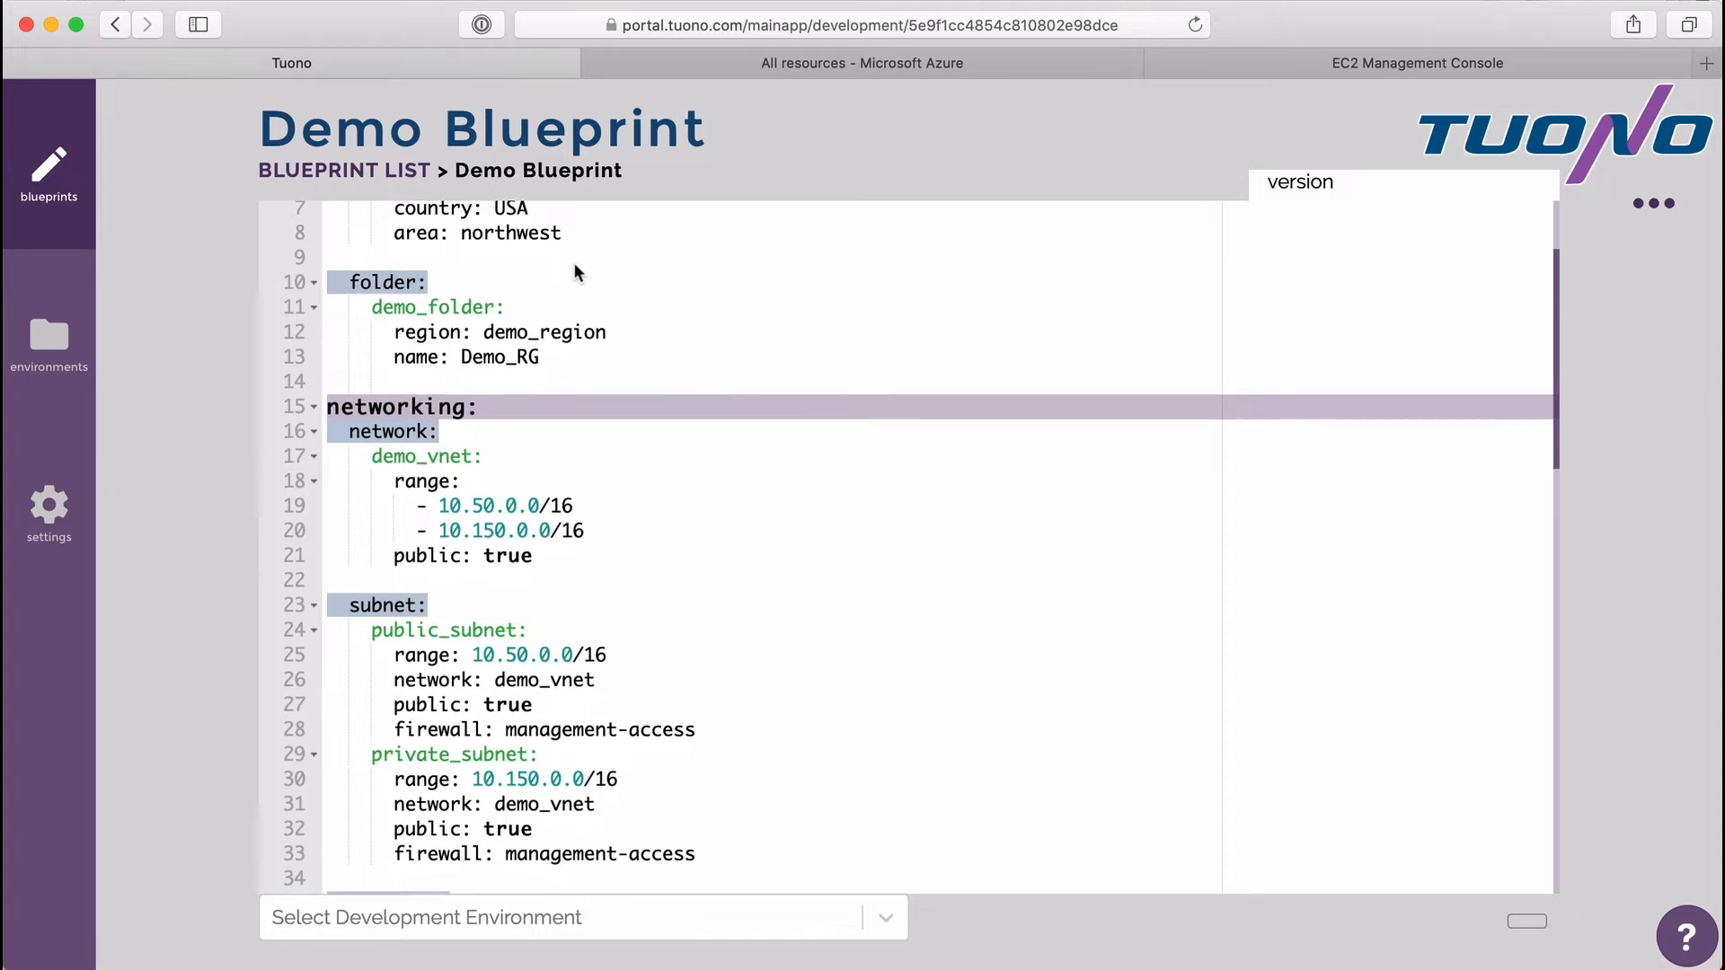
scroll(576, 270, down, 8)
scroll(575, 266, down, 12)
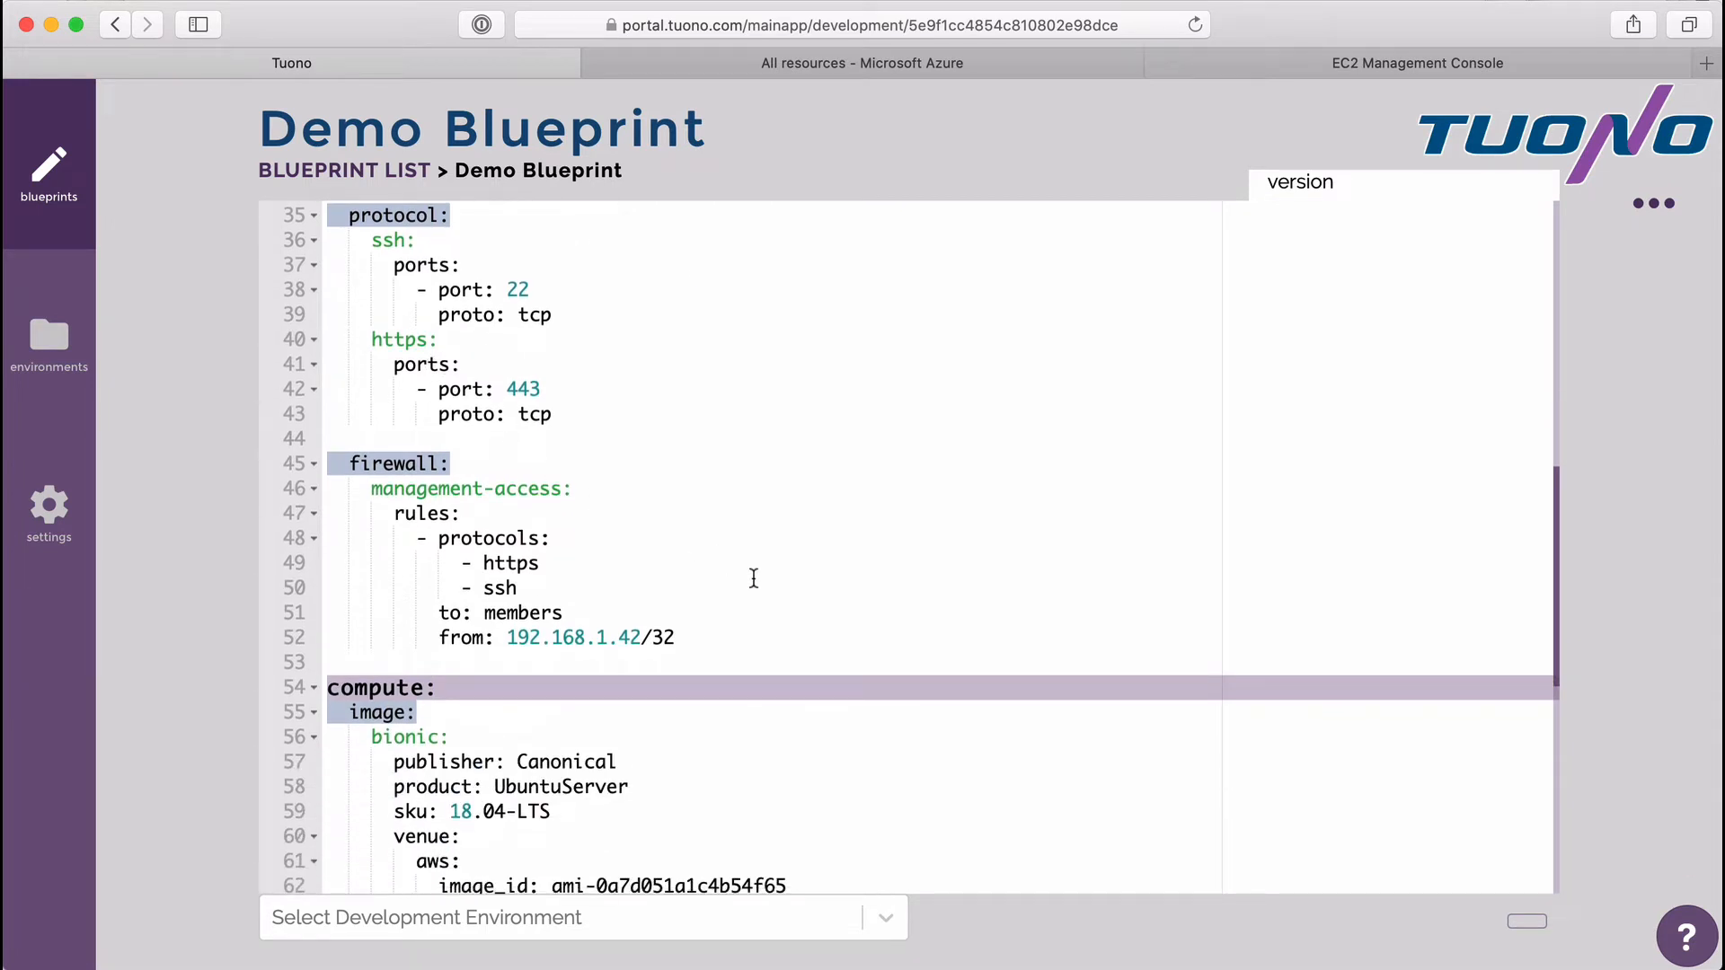
scroll(762, 619, down, 9)
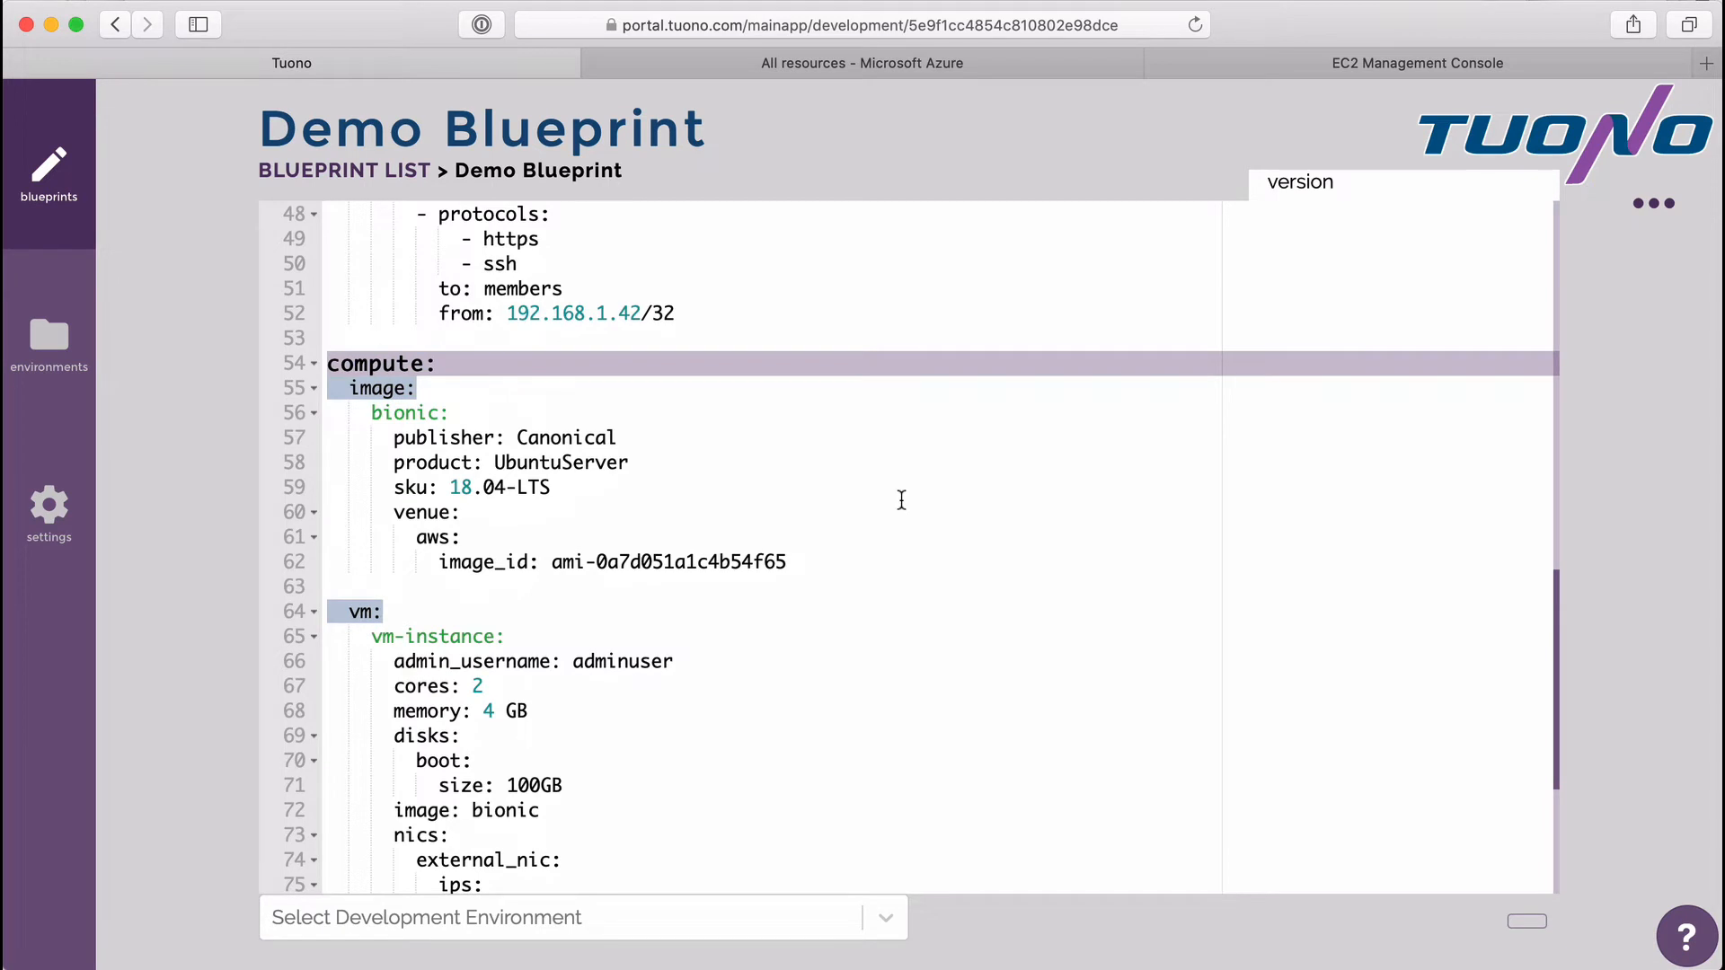
scroll(902, 500, down, 9)
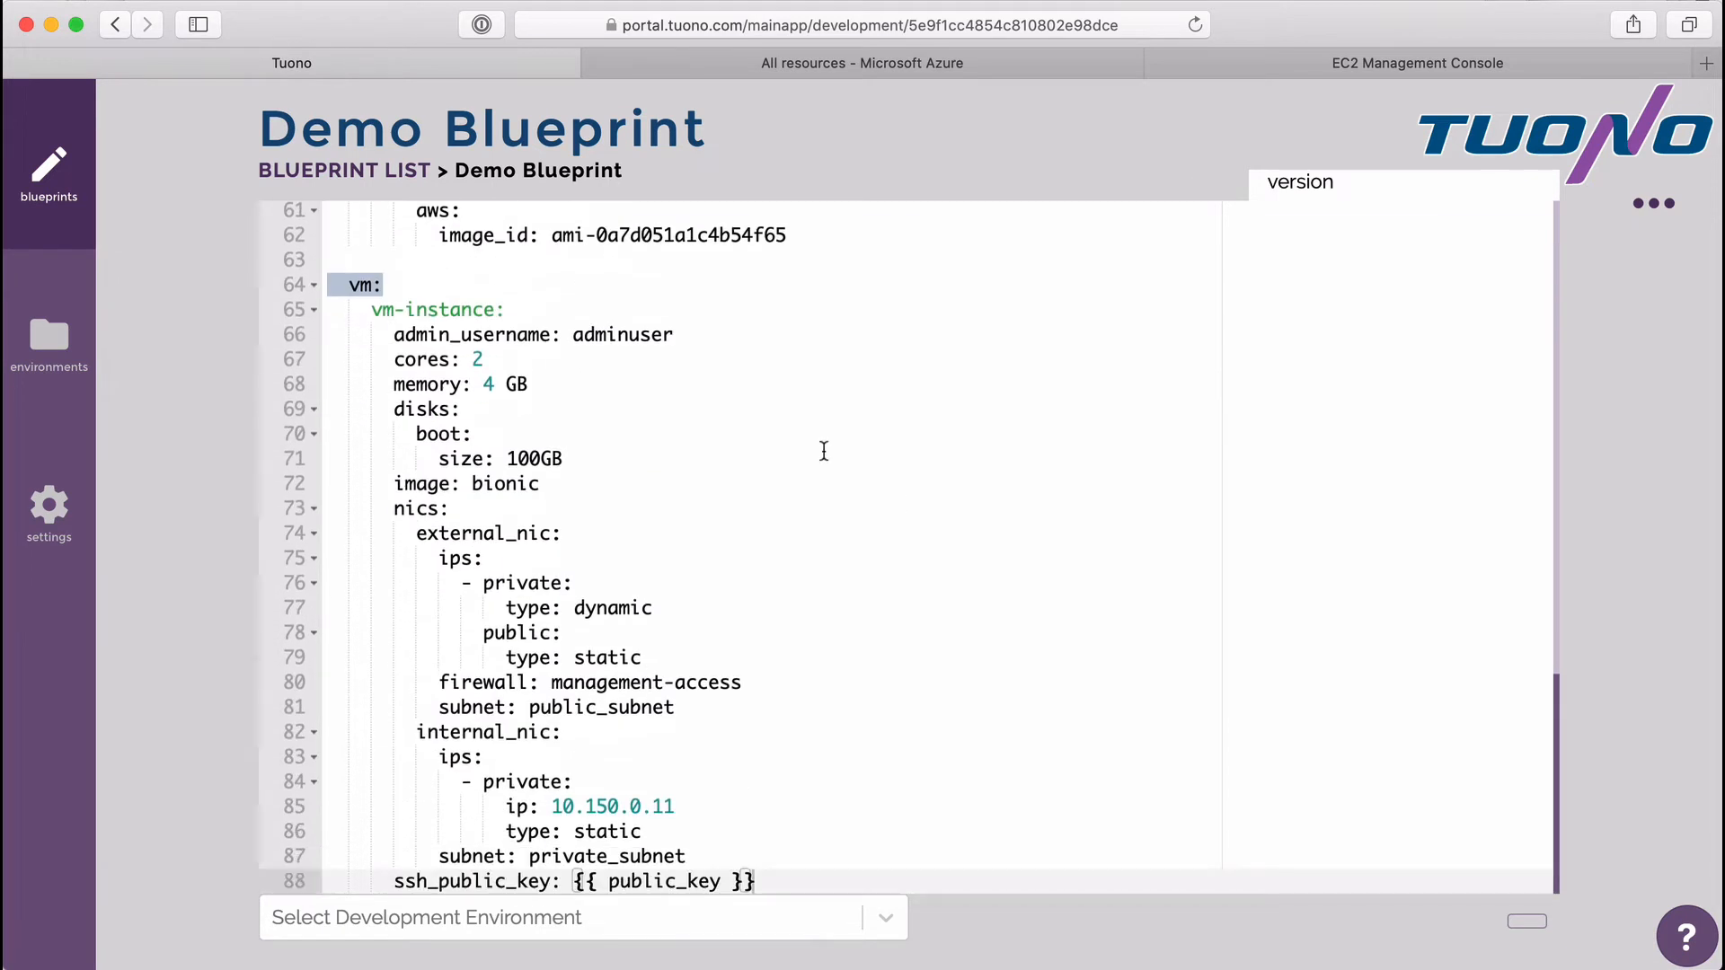
Check the object-by-object progress of the latest apply job in Demo Azure and in Demo AWS.
click(56, 339)
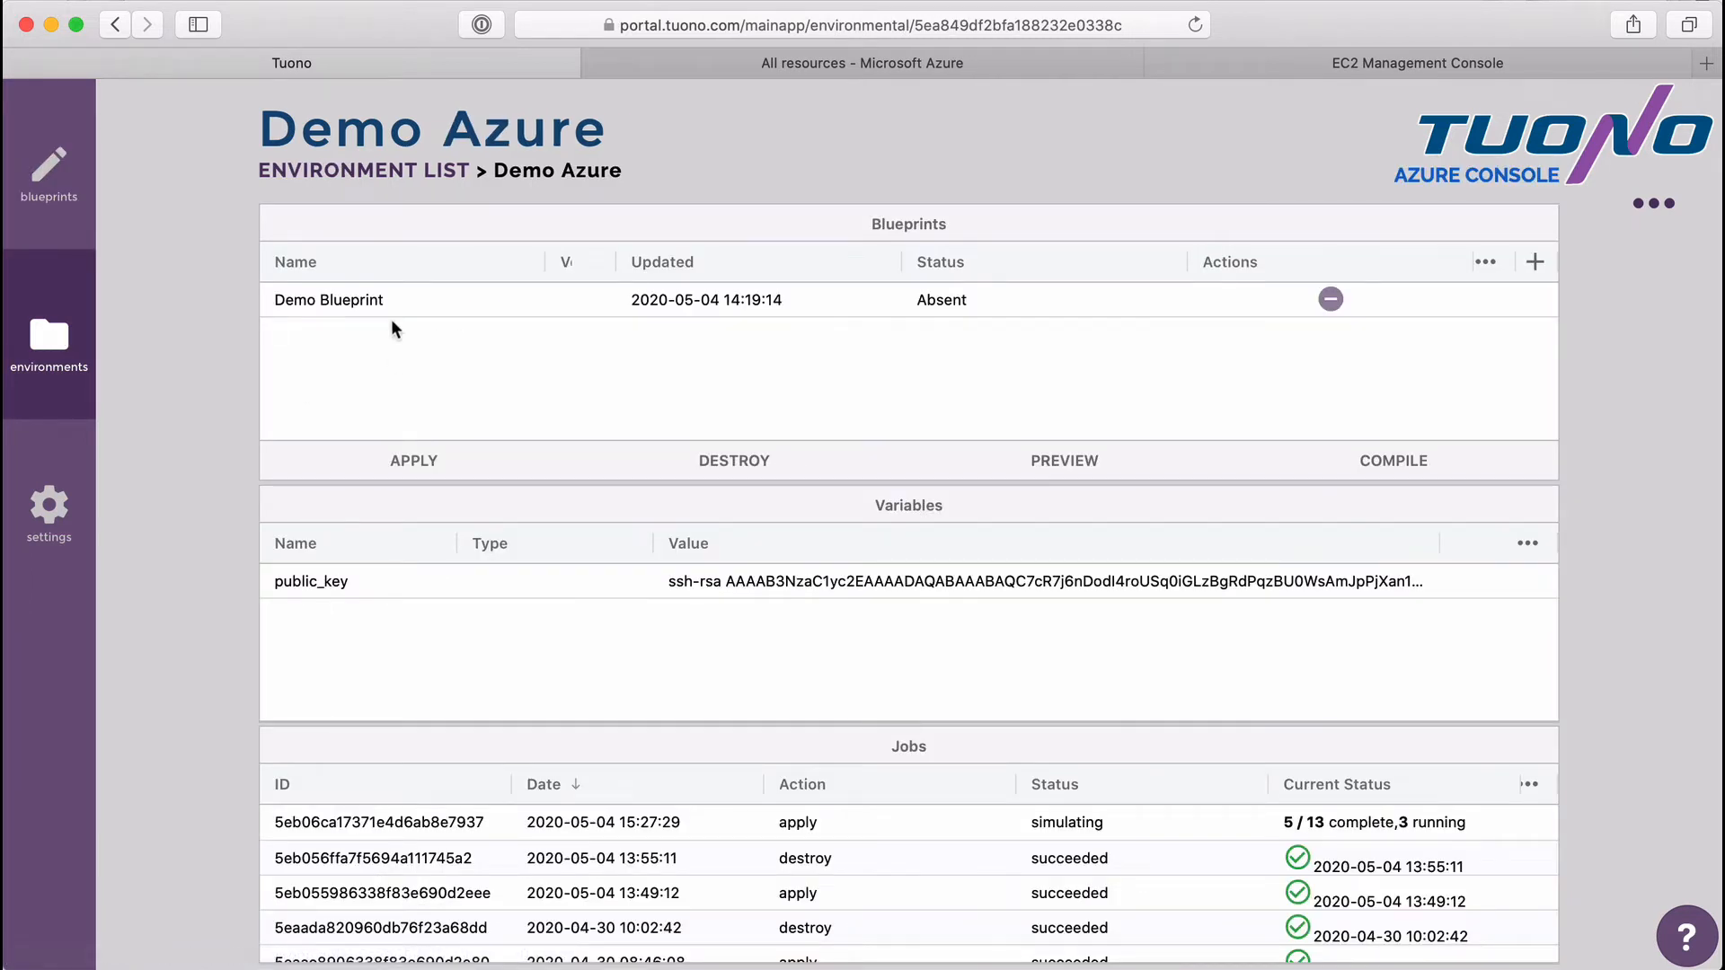
click(923, 819)
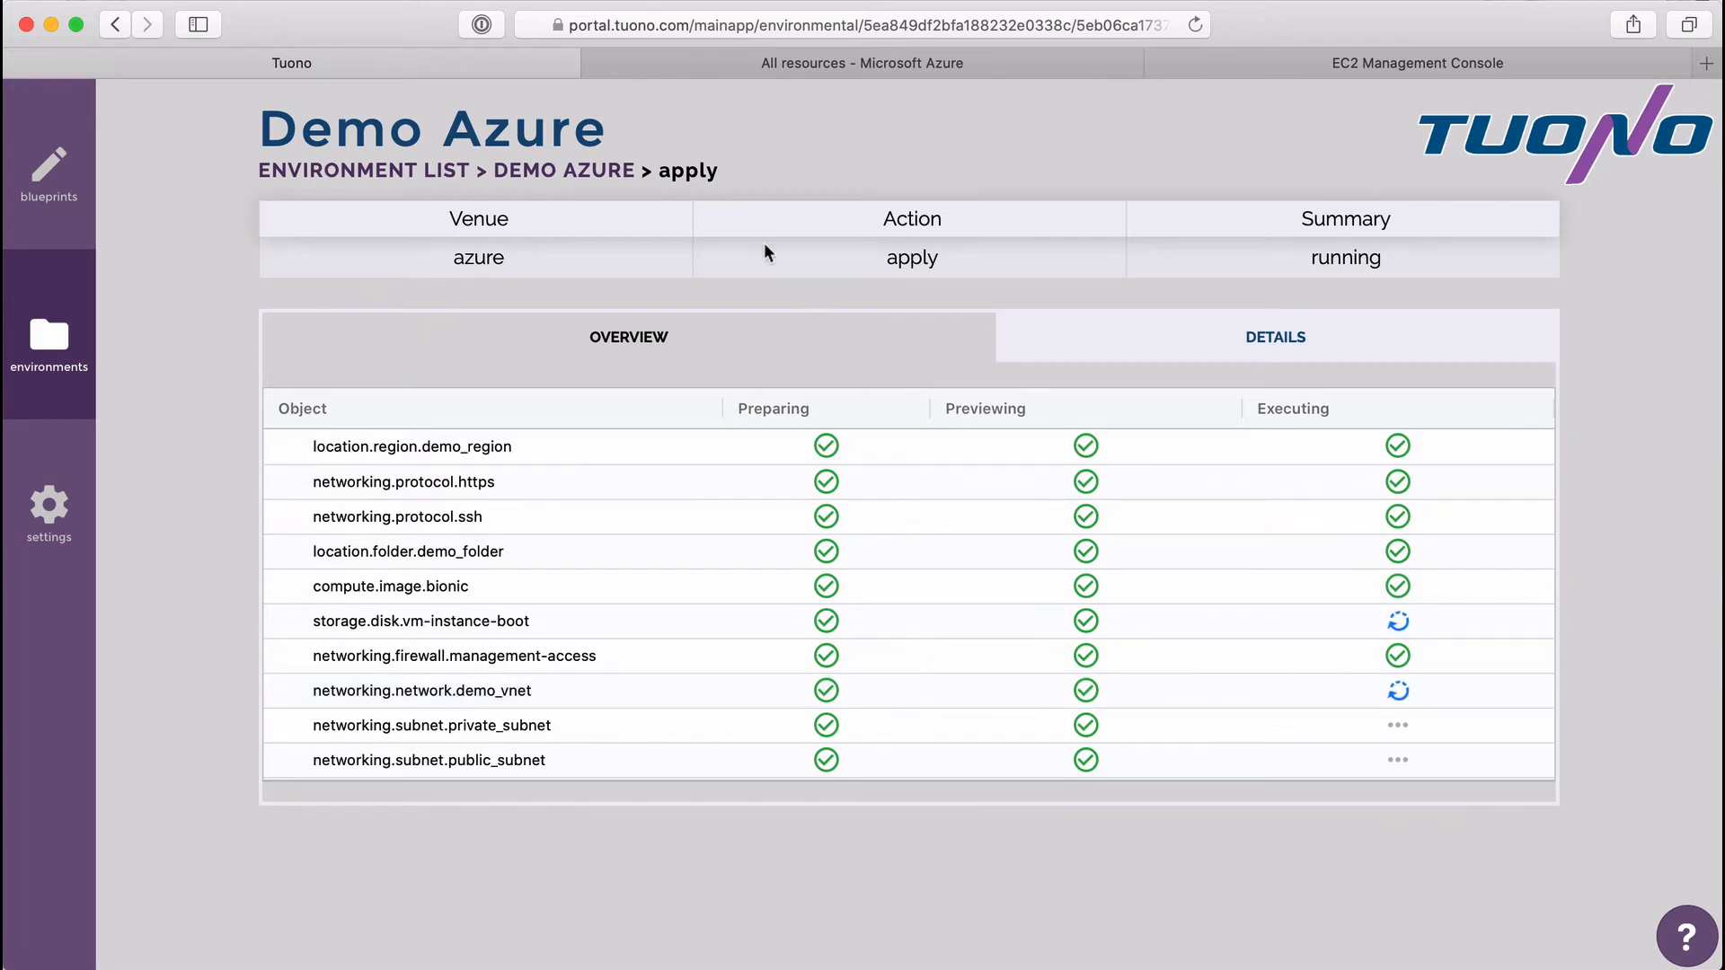
click(391, 175)
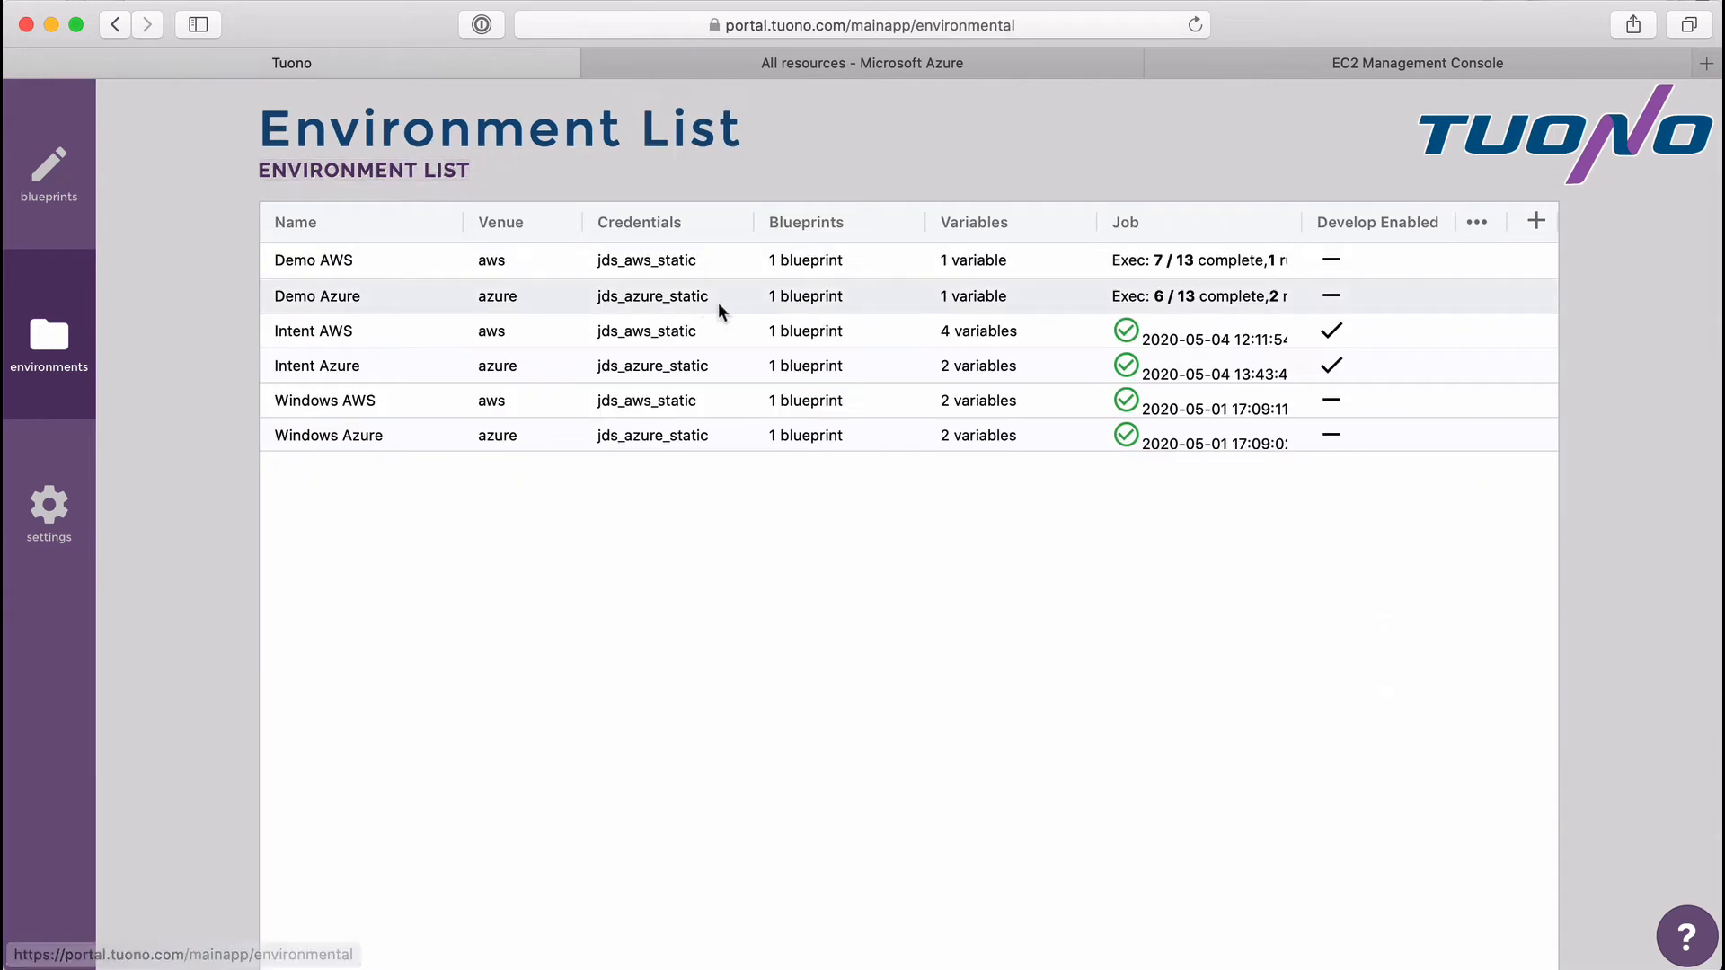
click(849, 264)
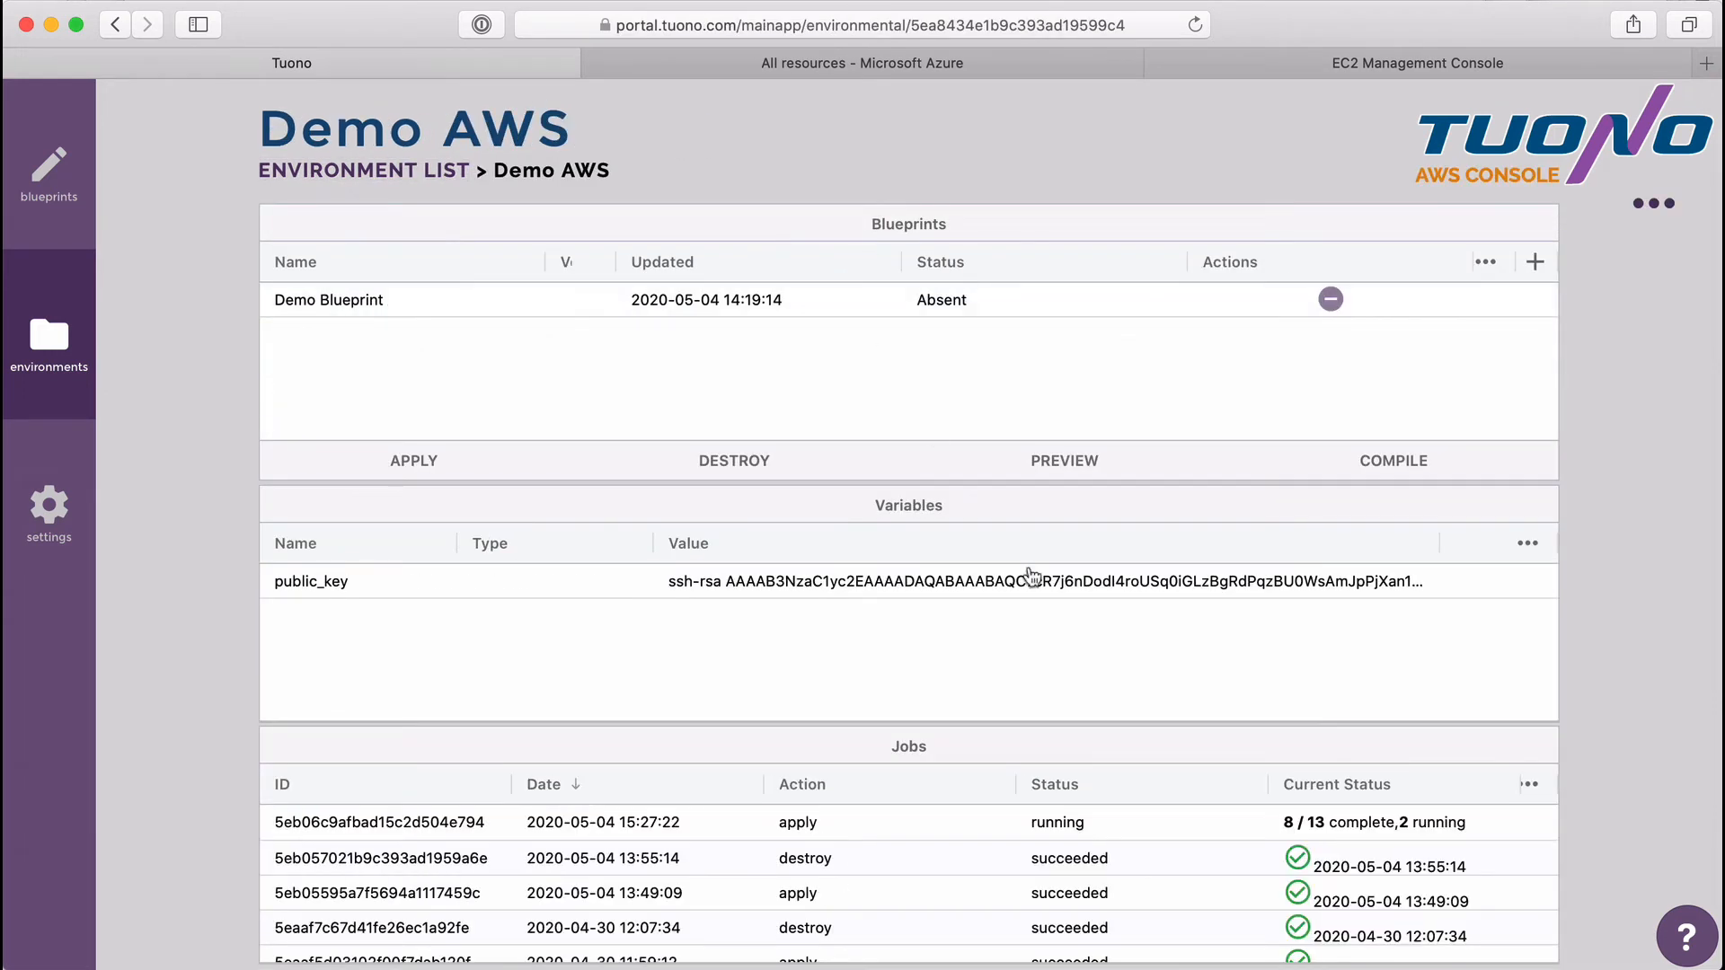
click(936, 824)
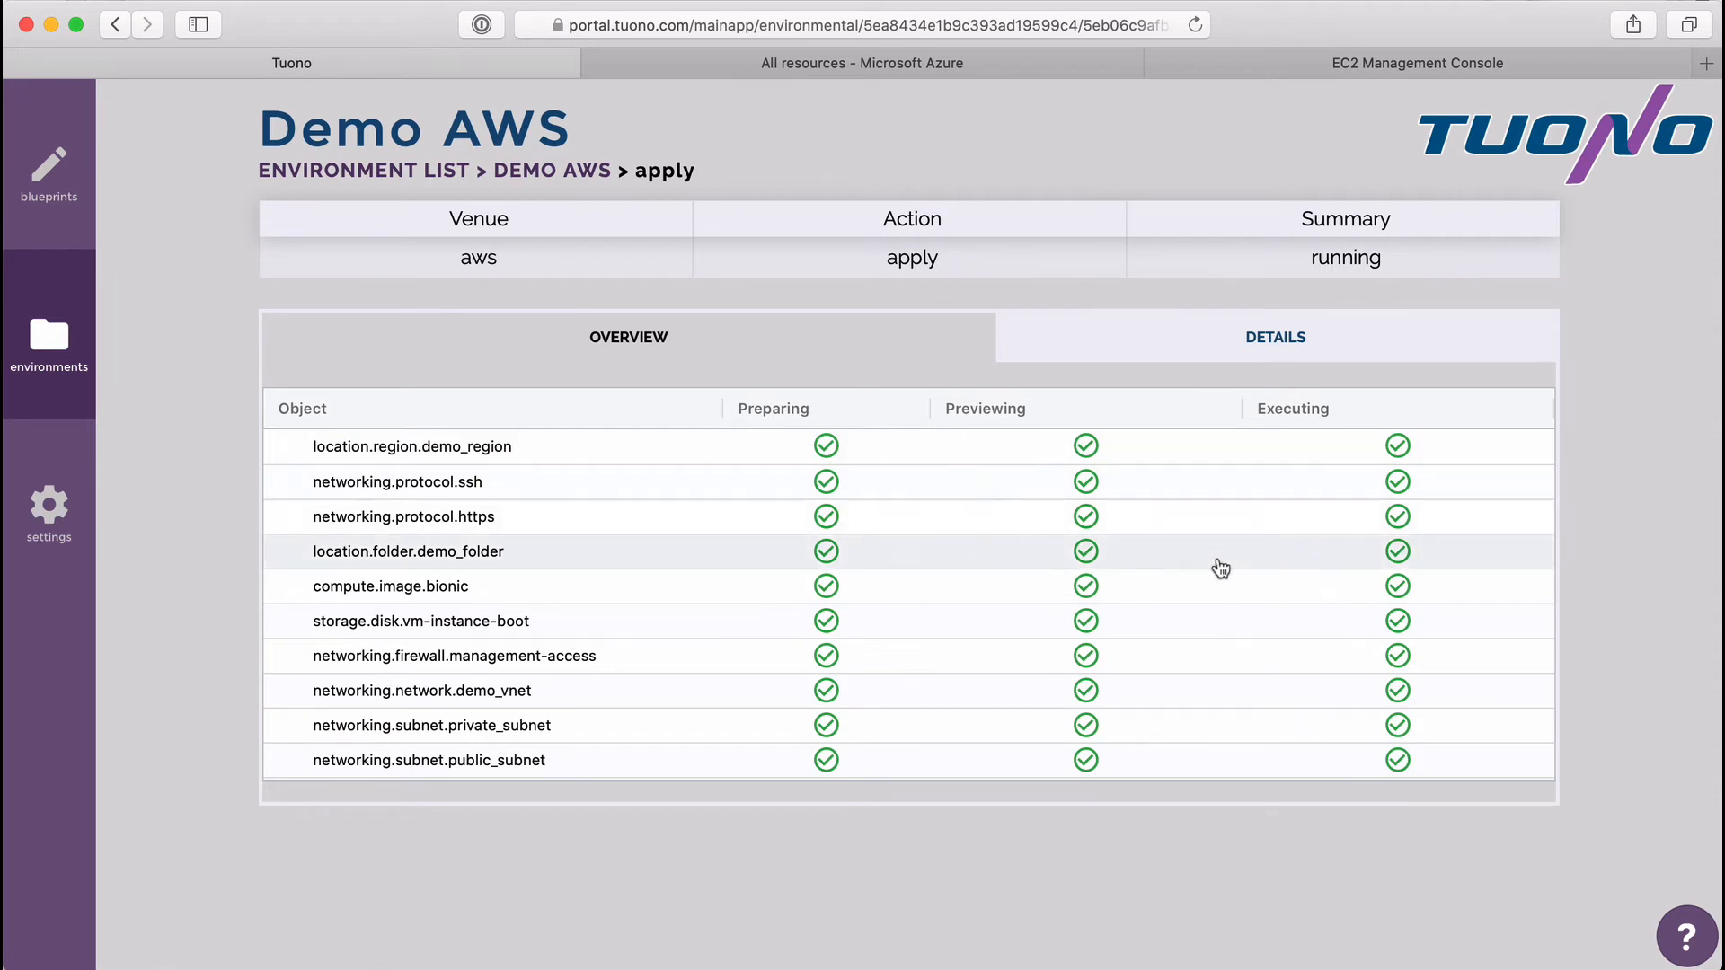
Refresh the Azure resource list and the EC2 dashboard's resource summary to look for newly deployed resources.
click(1006, 60)
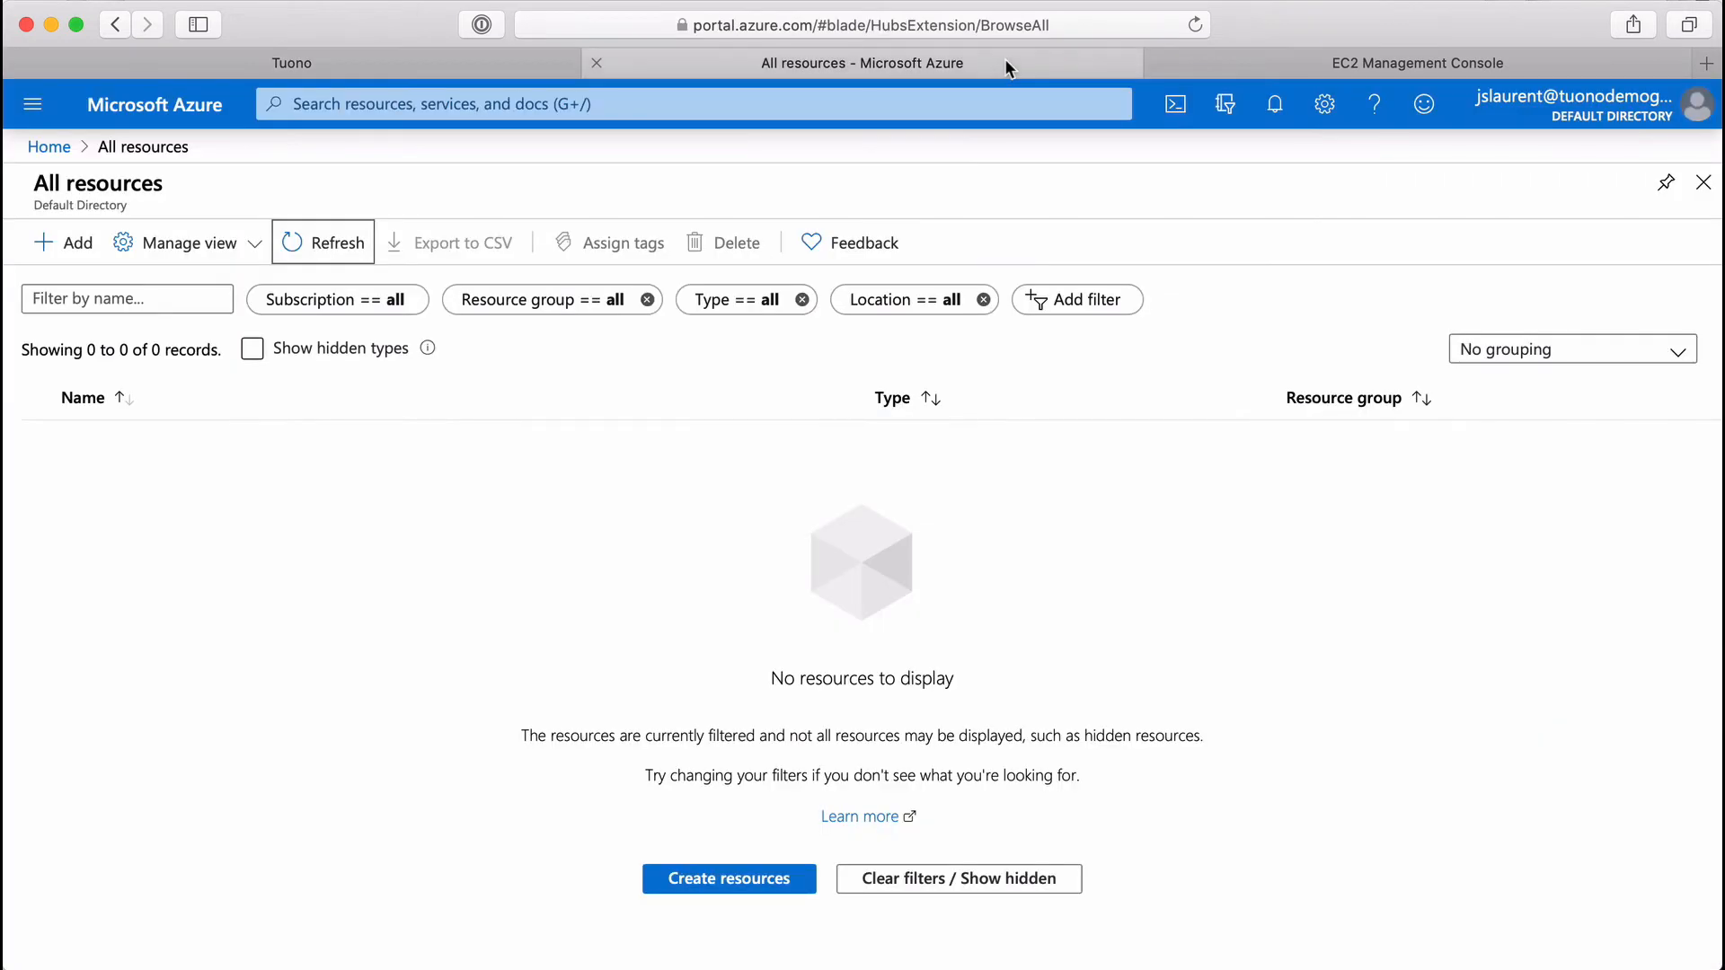
click(336, 236)
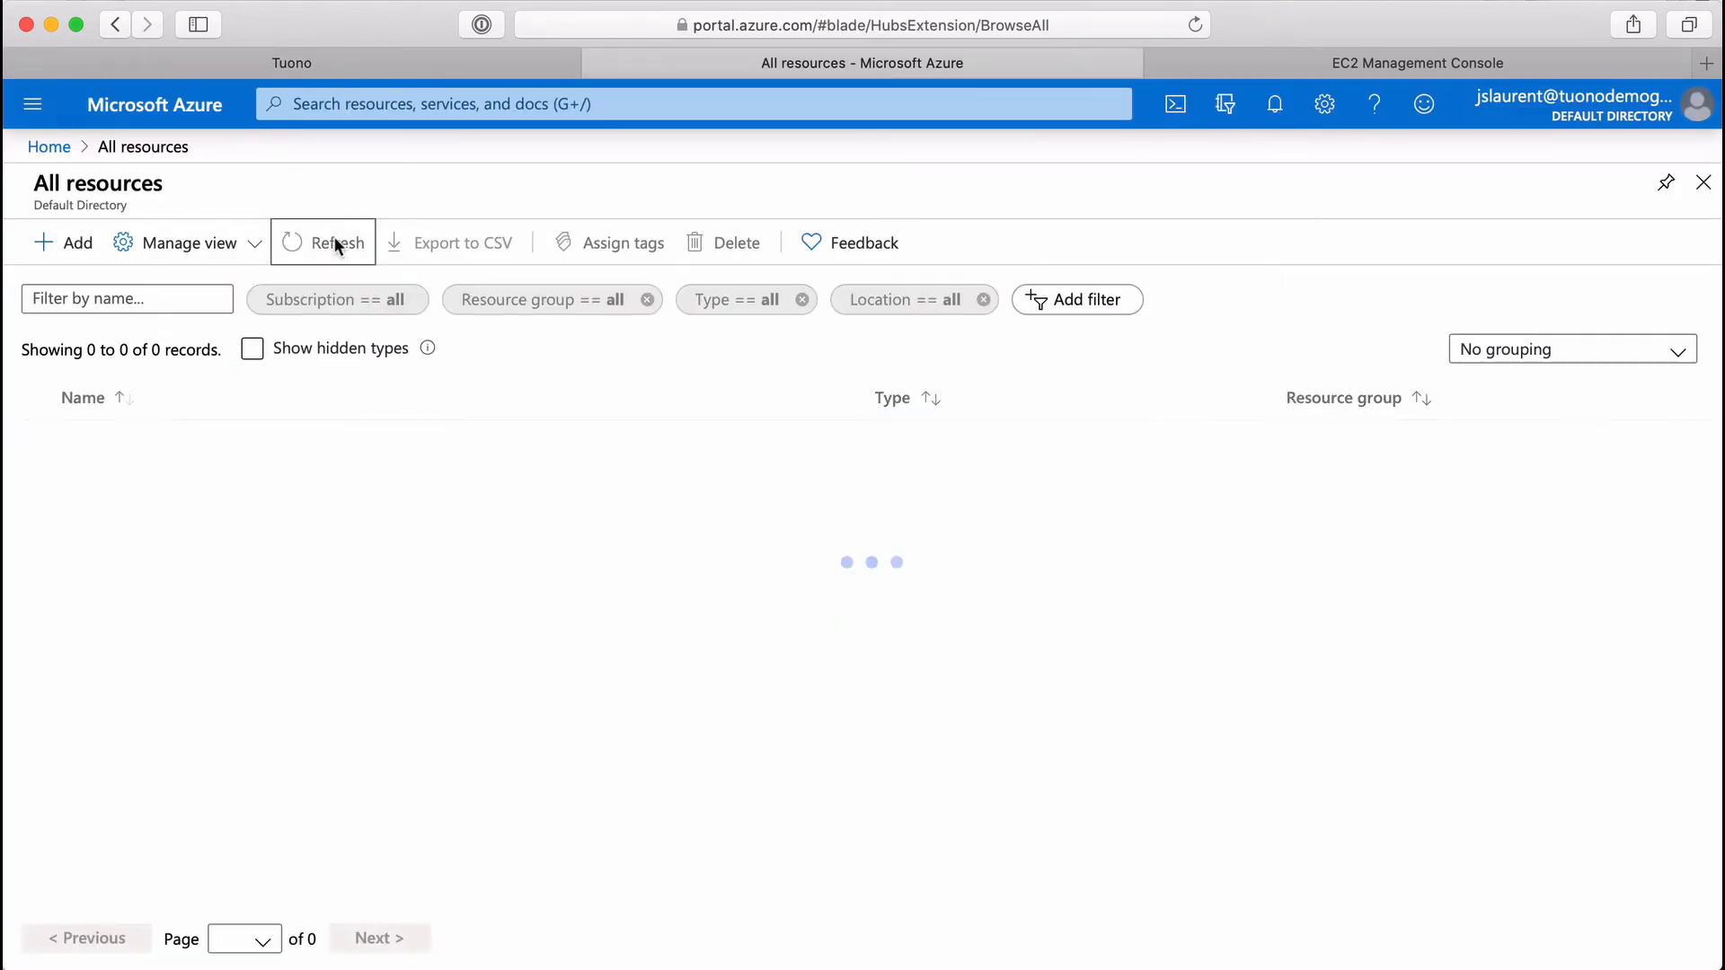
click(1313, 64)
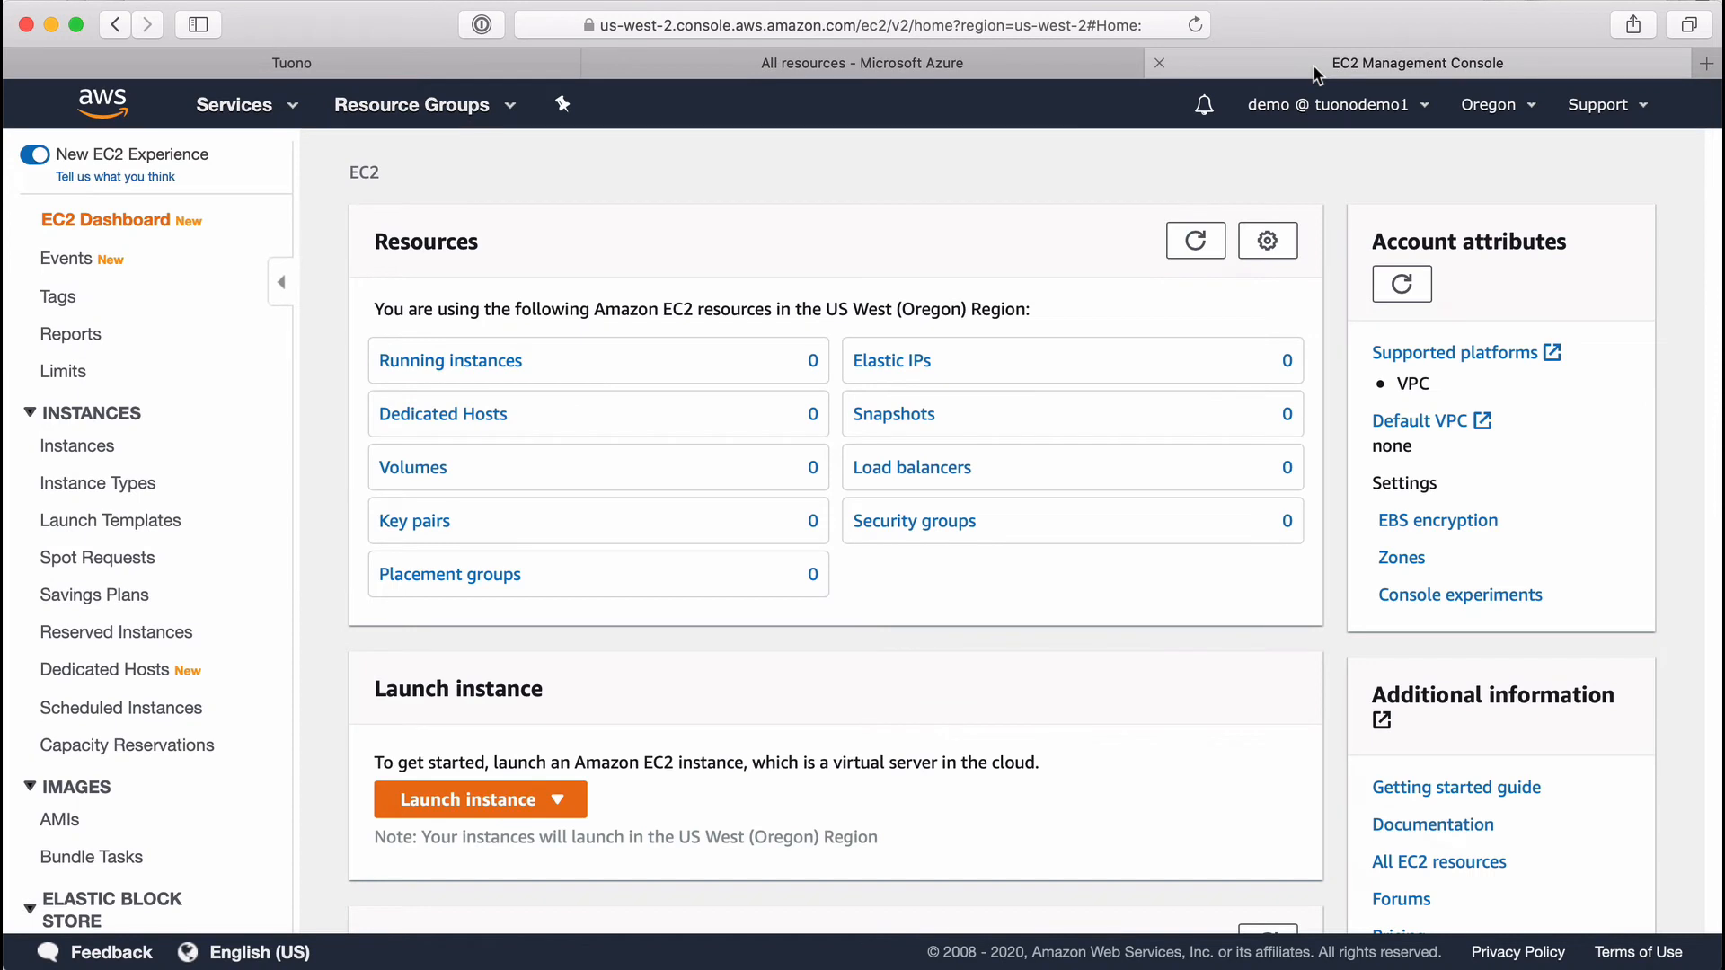
click(1193, 242)
click(1196, 243)
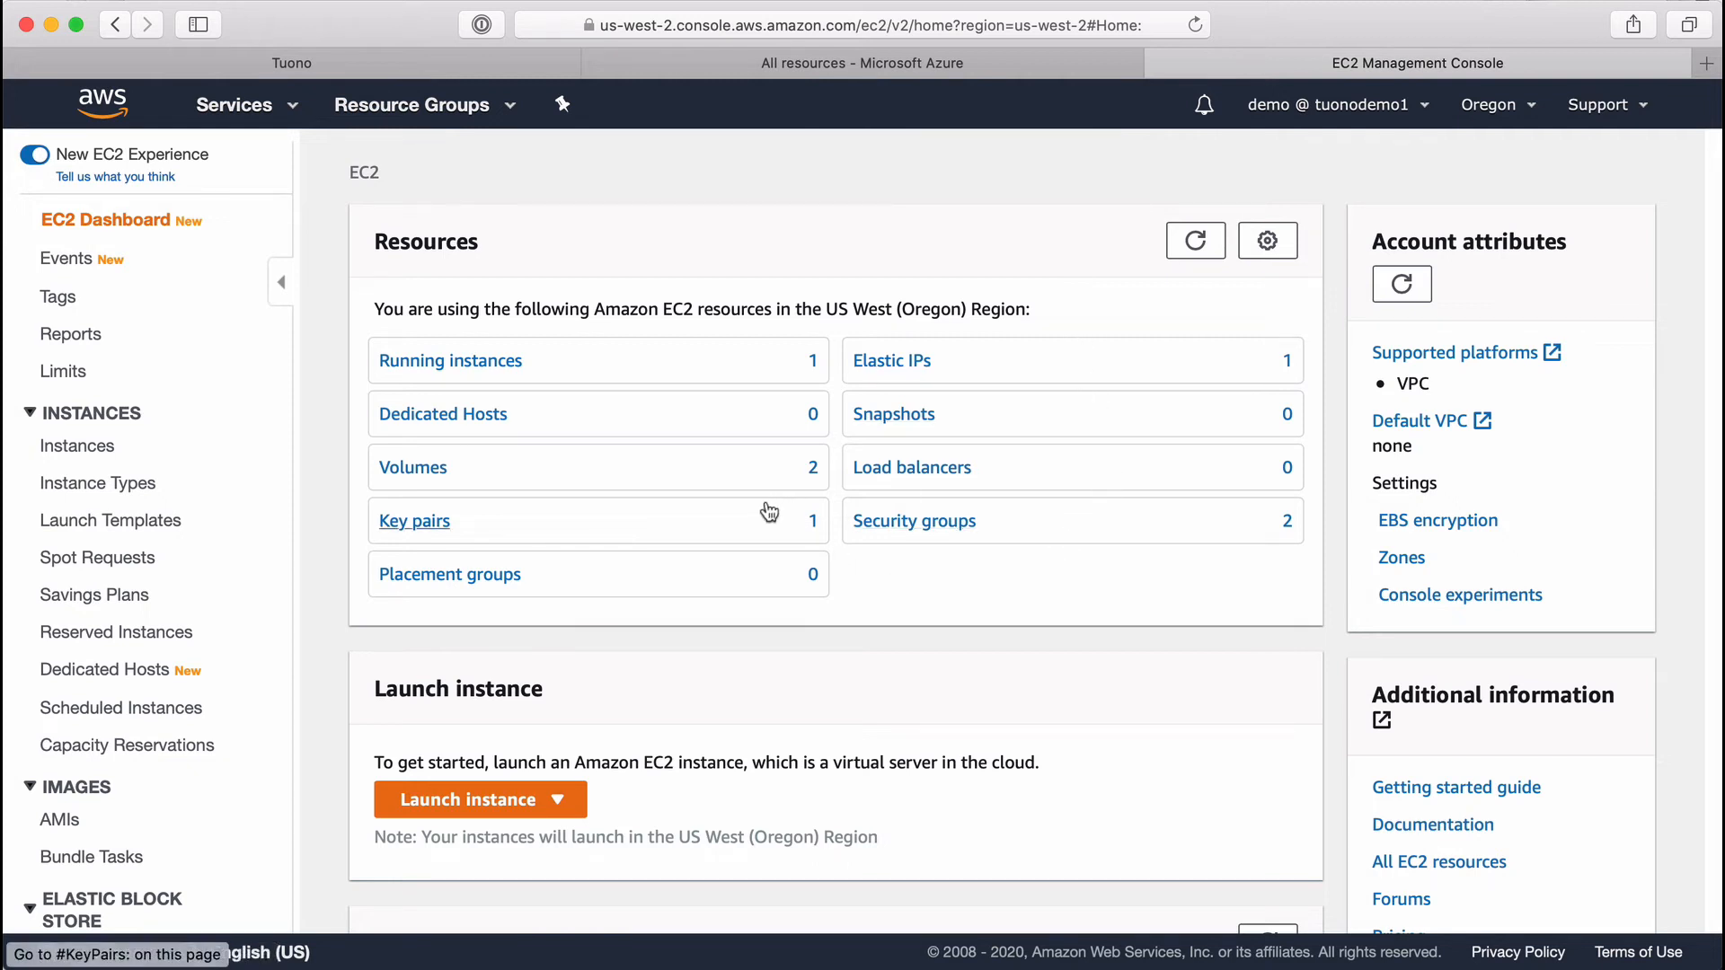
Open the EC2 security group for vm-instance-external_nic and examine its inbound and outbound rules.
click(953, 523)
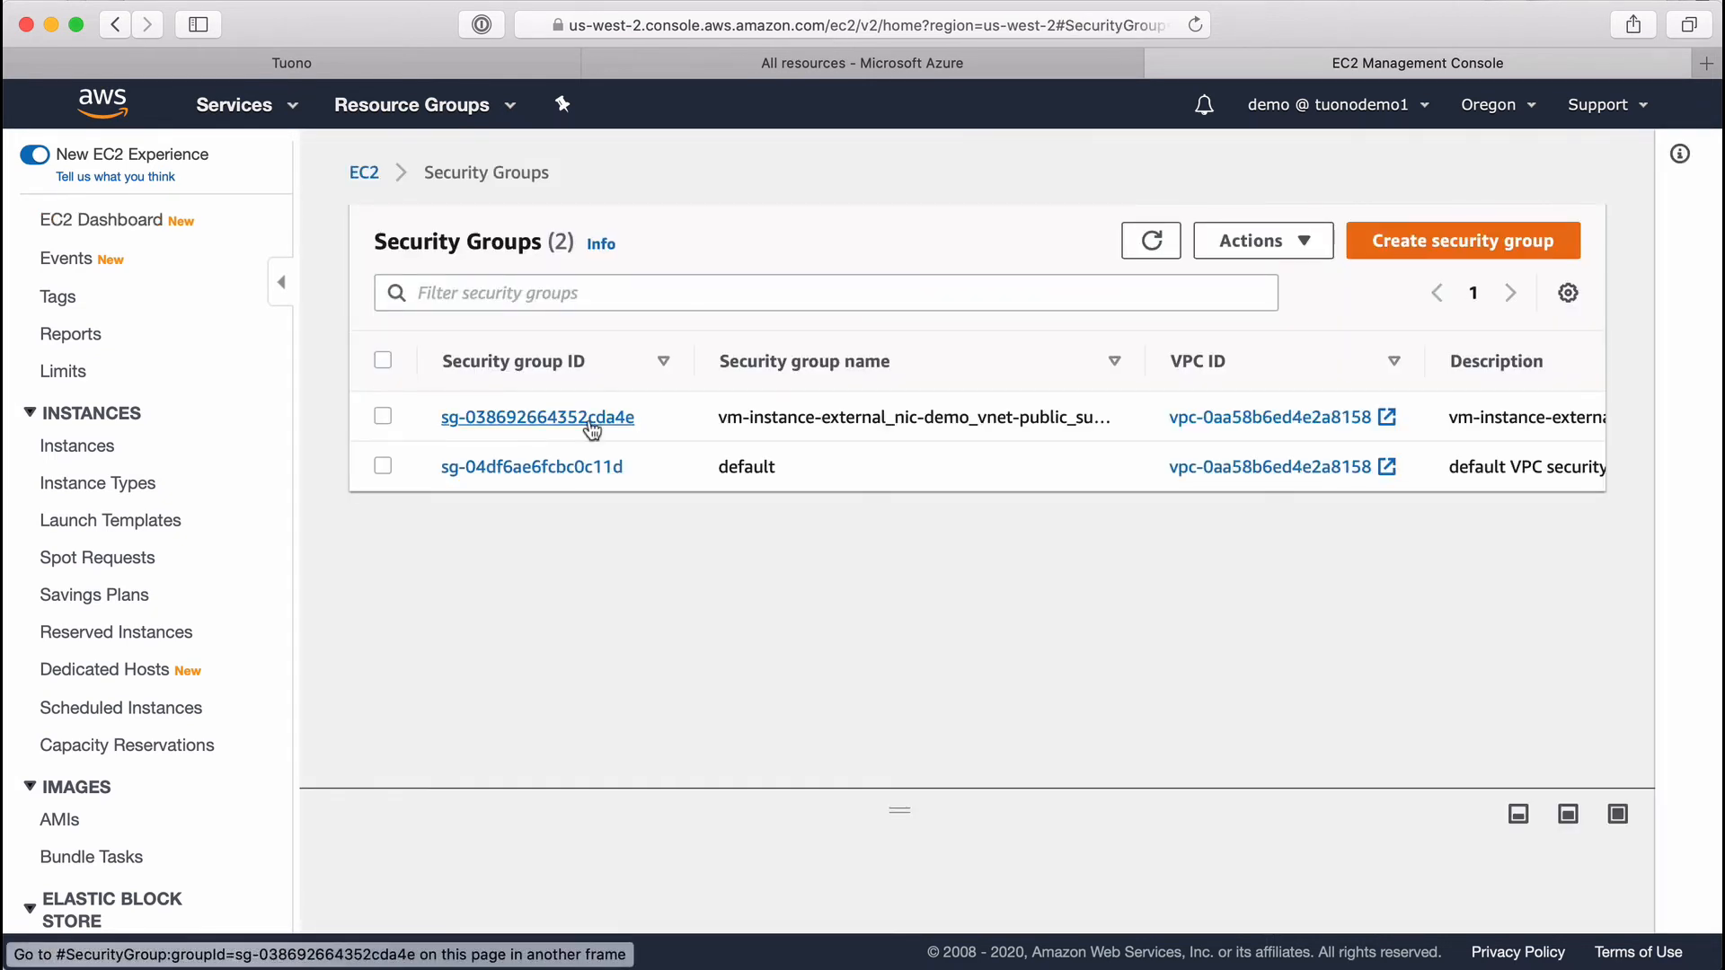
click(589, 419)
scroll(1026, 659, down, 3)
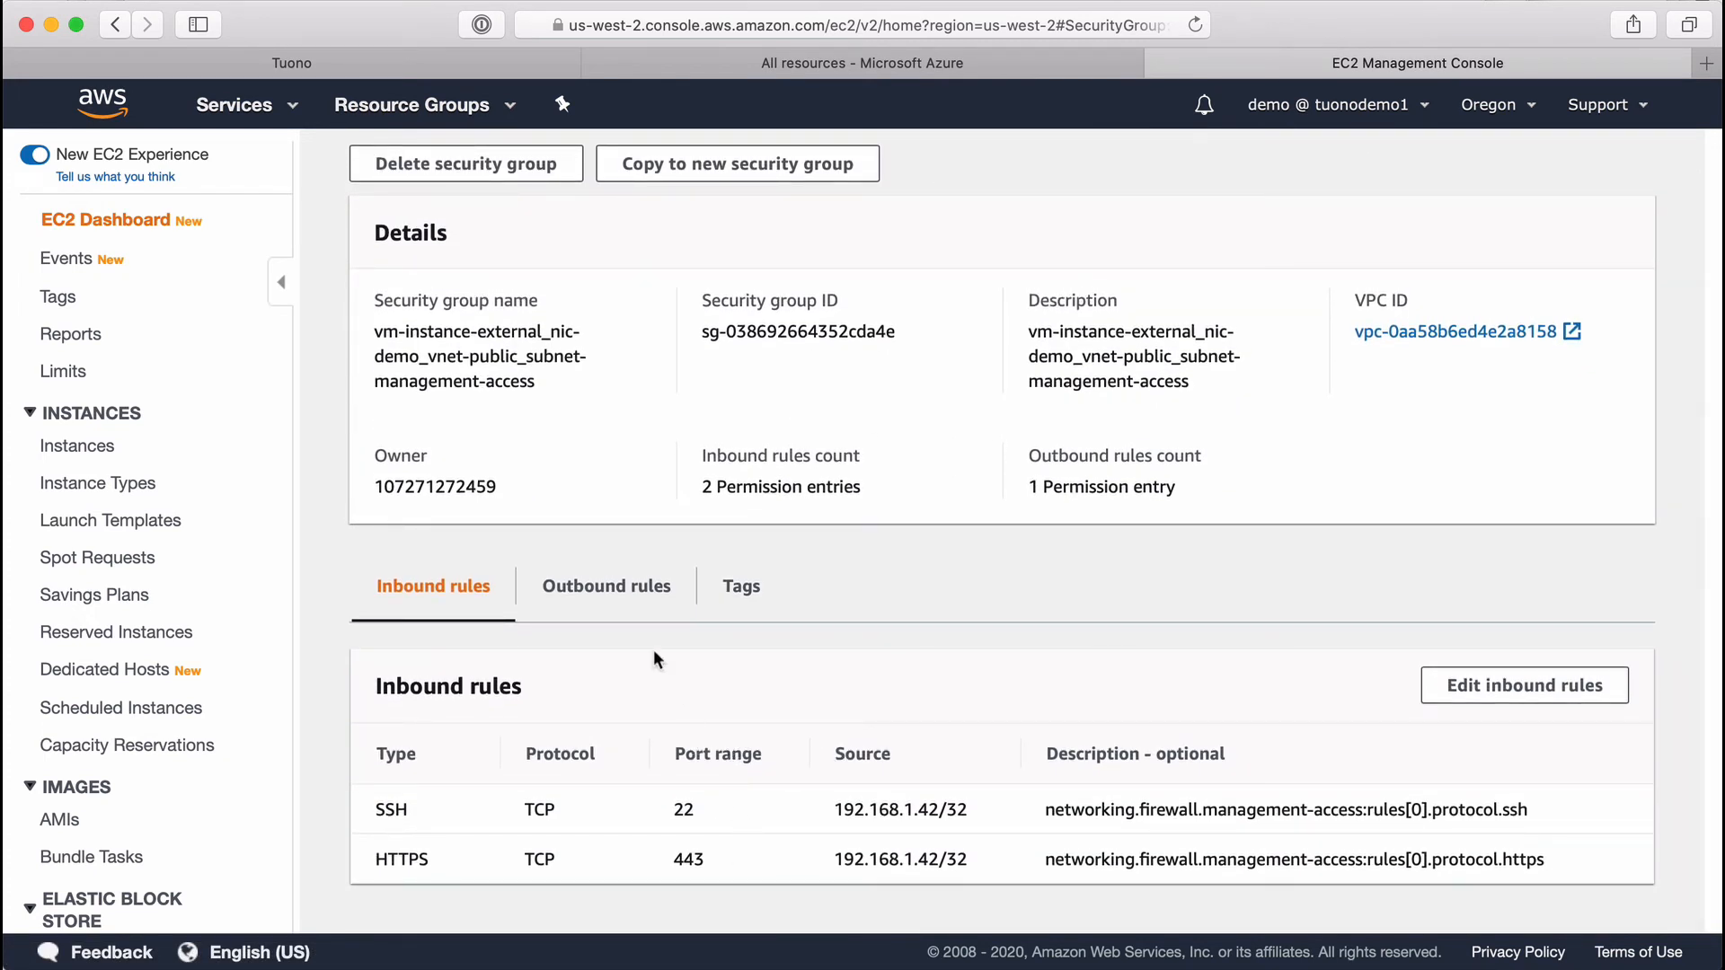
click(627, 596)
scroll(627, 596, down, 1)
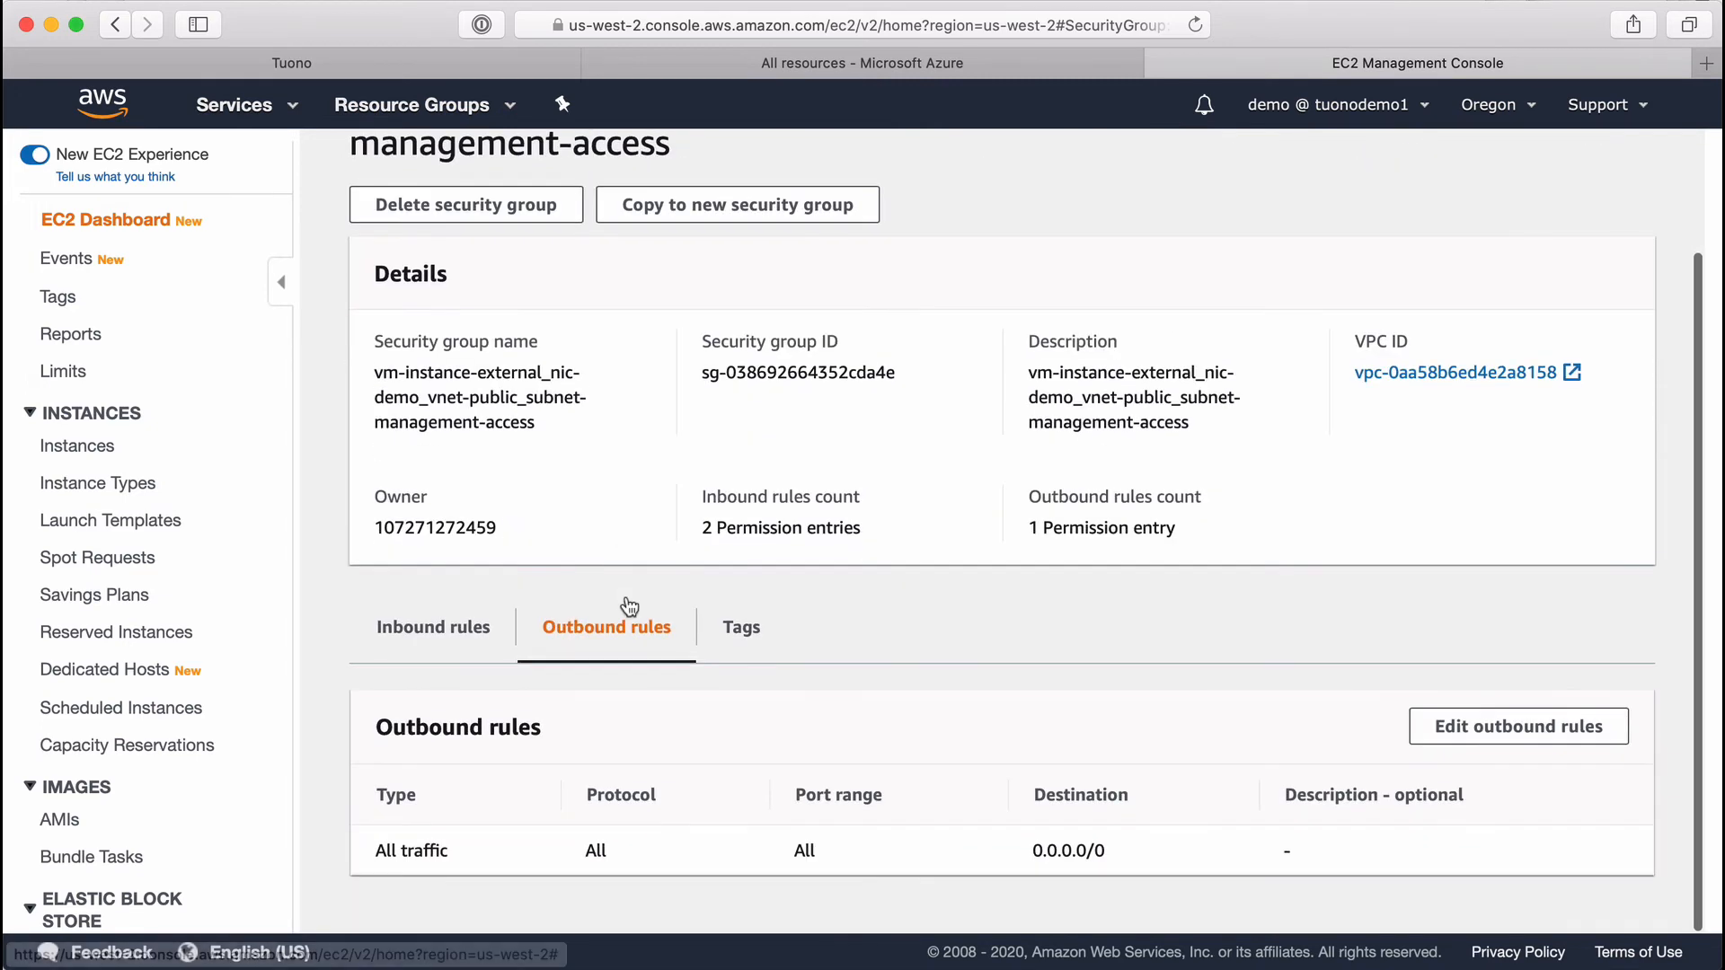
Switch to Azure, refresh All resources, and examine the security rules of vm-instance-external_nic-demo_vnet-public_subnet-nic-acl.
click(1019, 69)
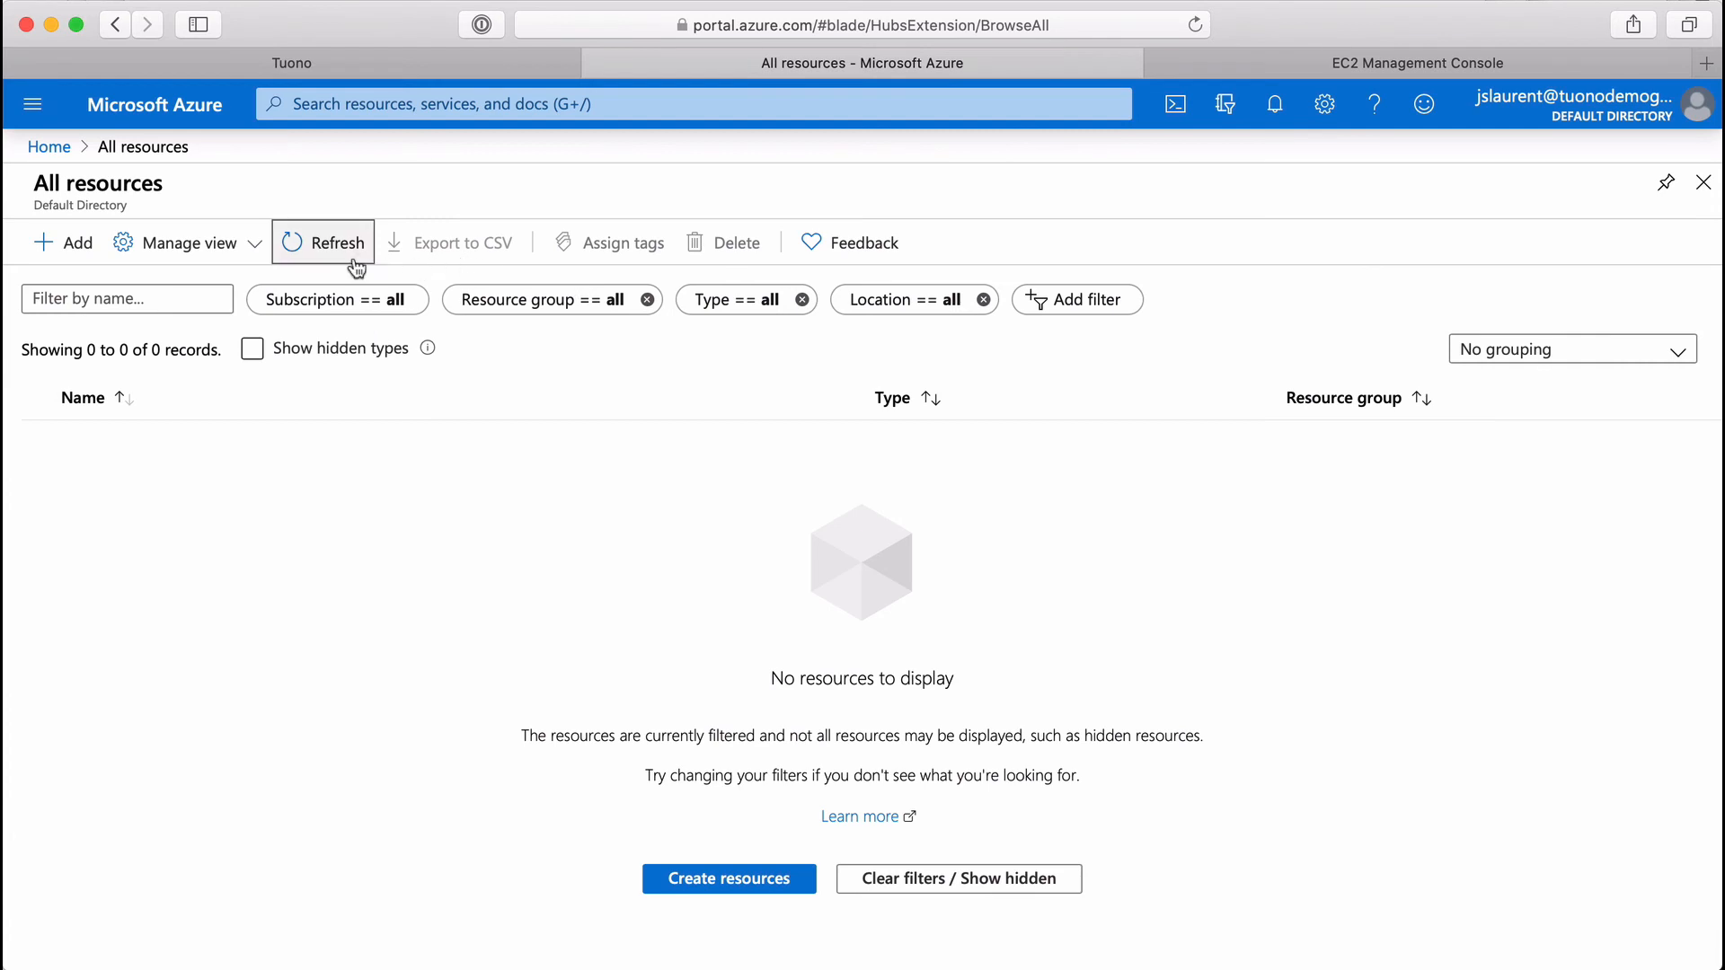
click(327, 252)
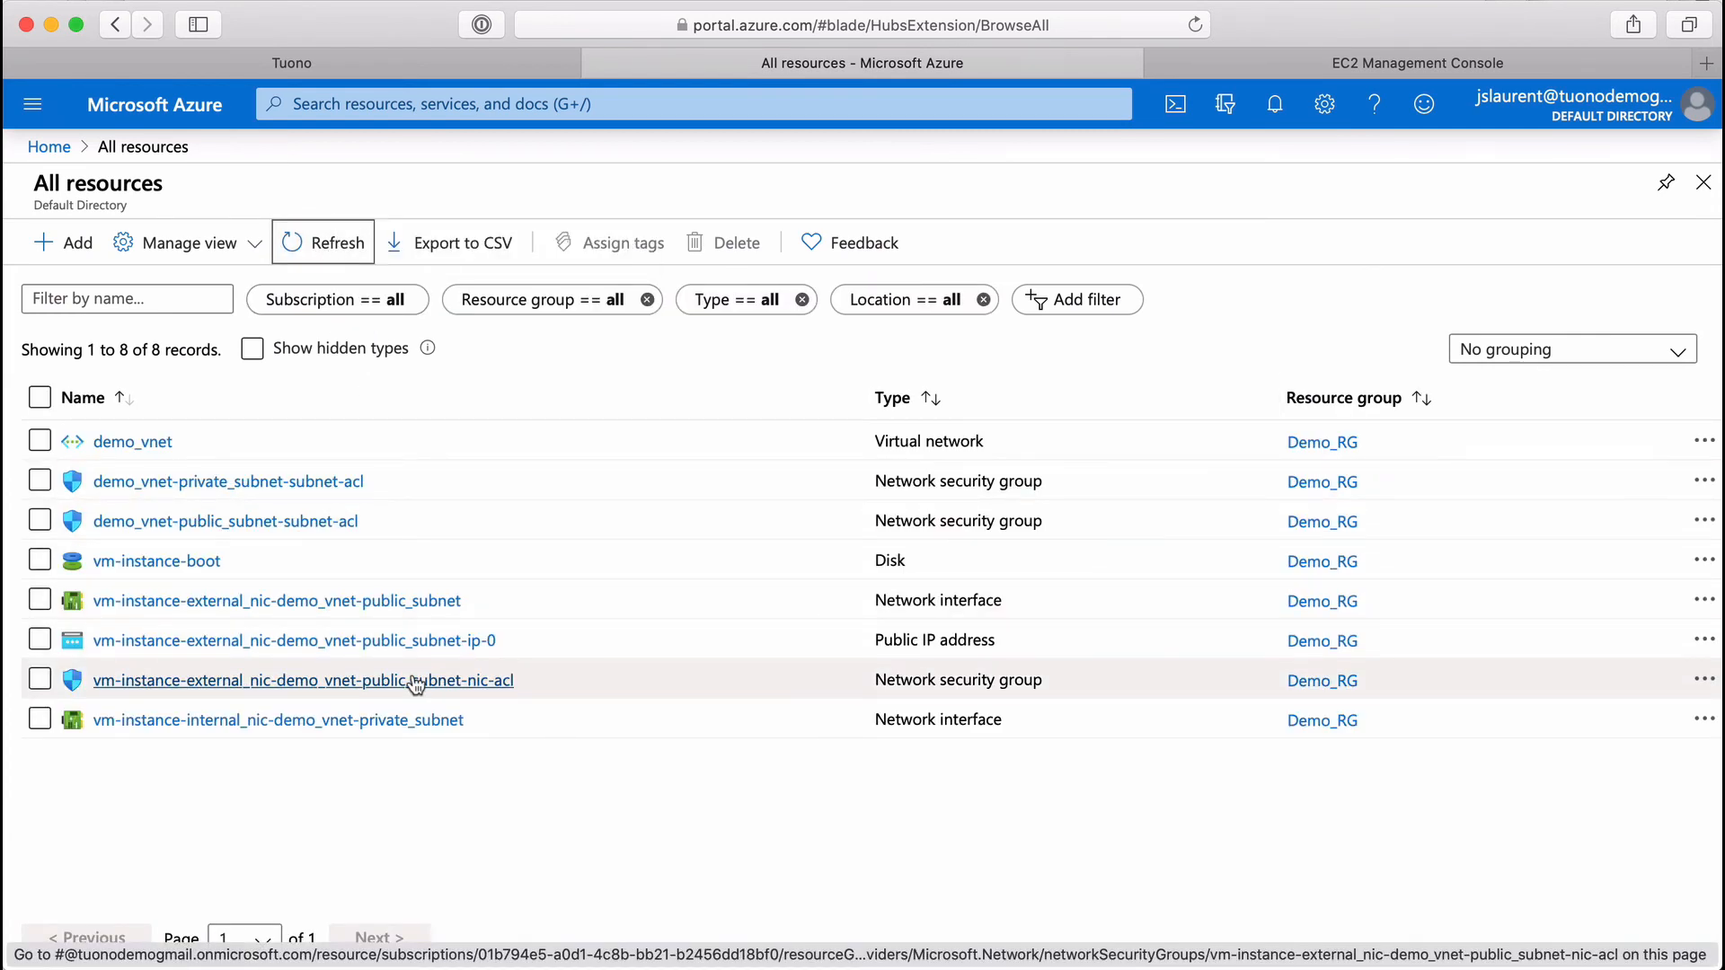
click(415, 685)
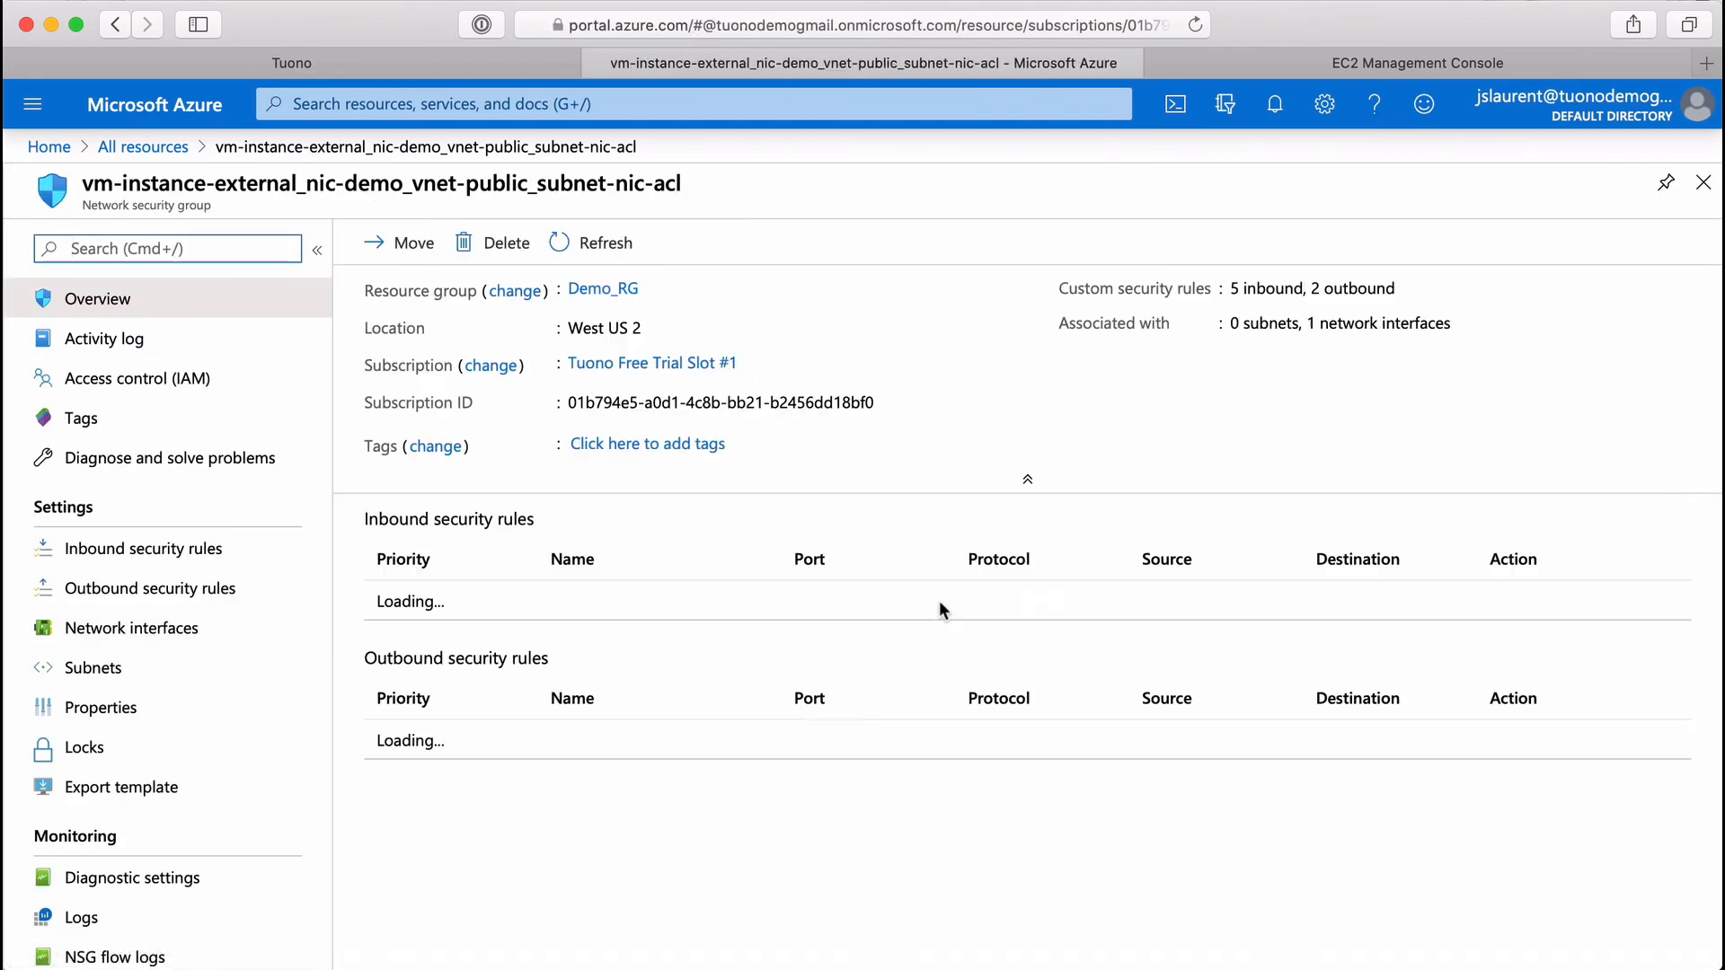
scroll(942, 606, down, 5)
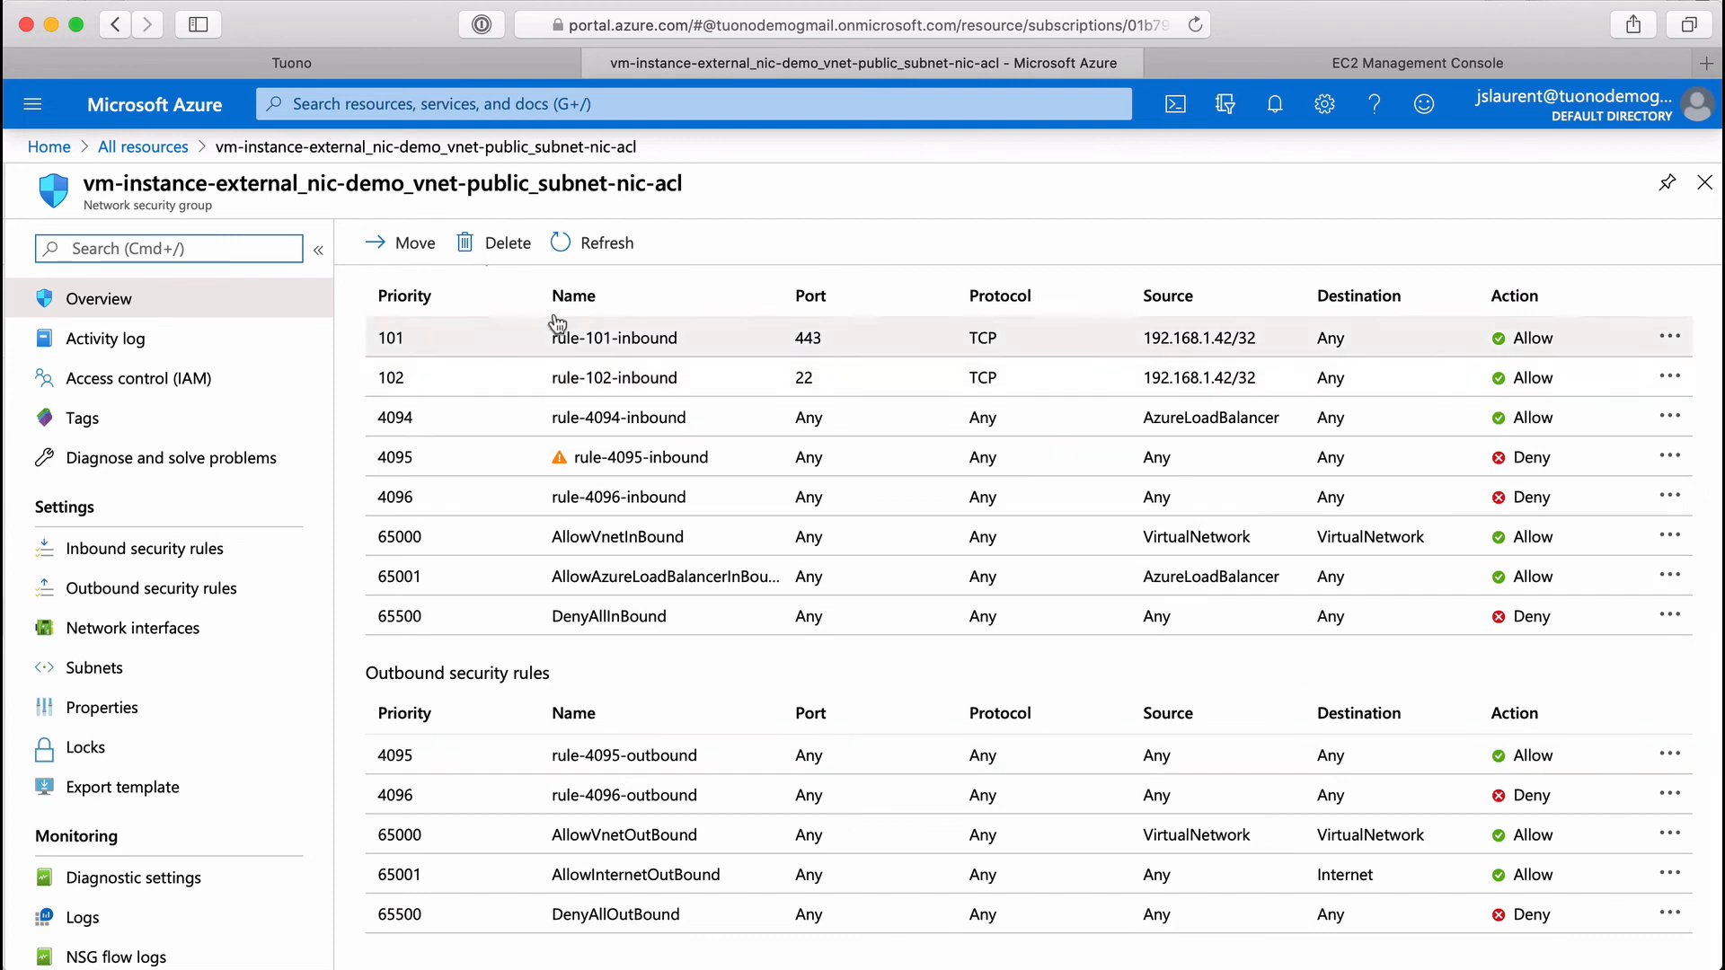
Switch back to Tuono and open the Demo AWS environment from its apply job.
click(350, 75)
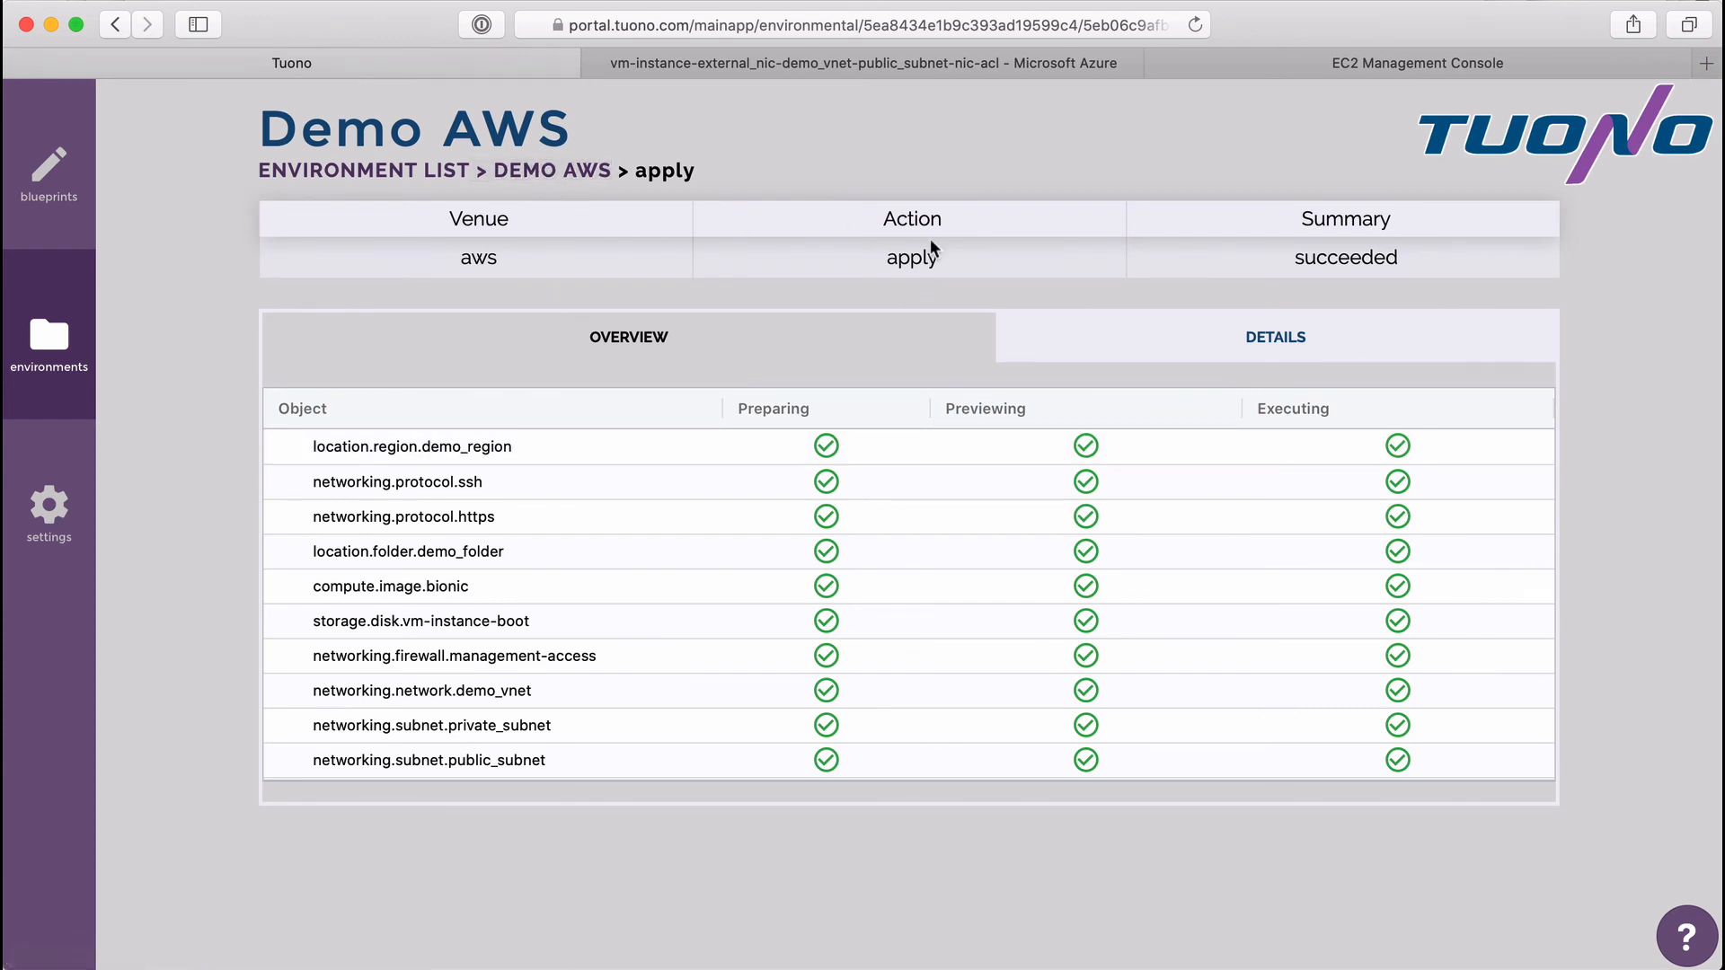
click(532, 171)
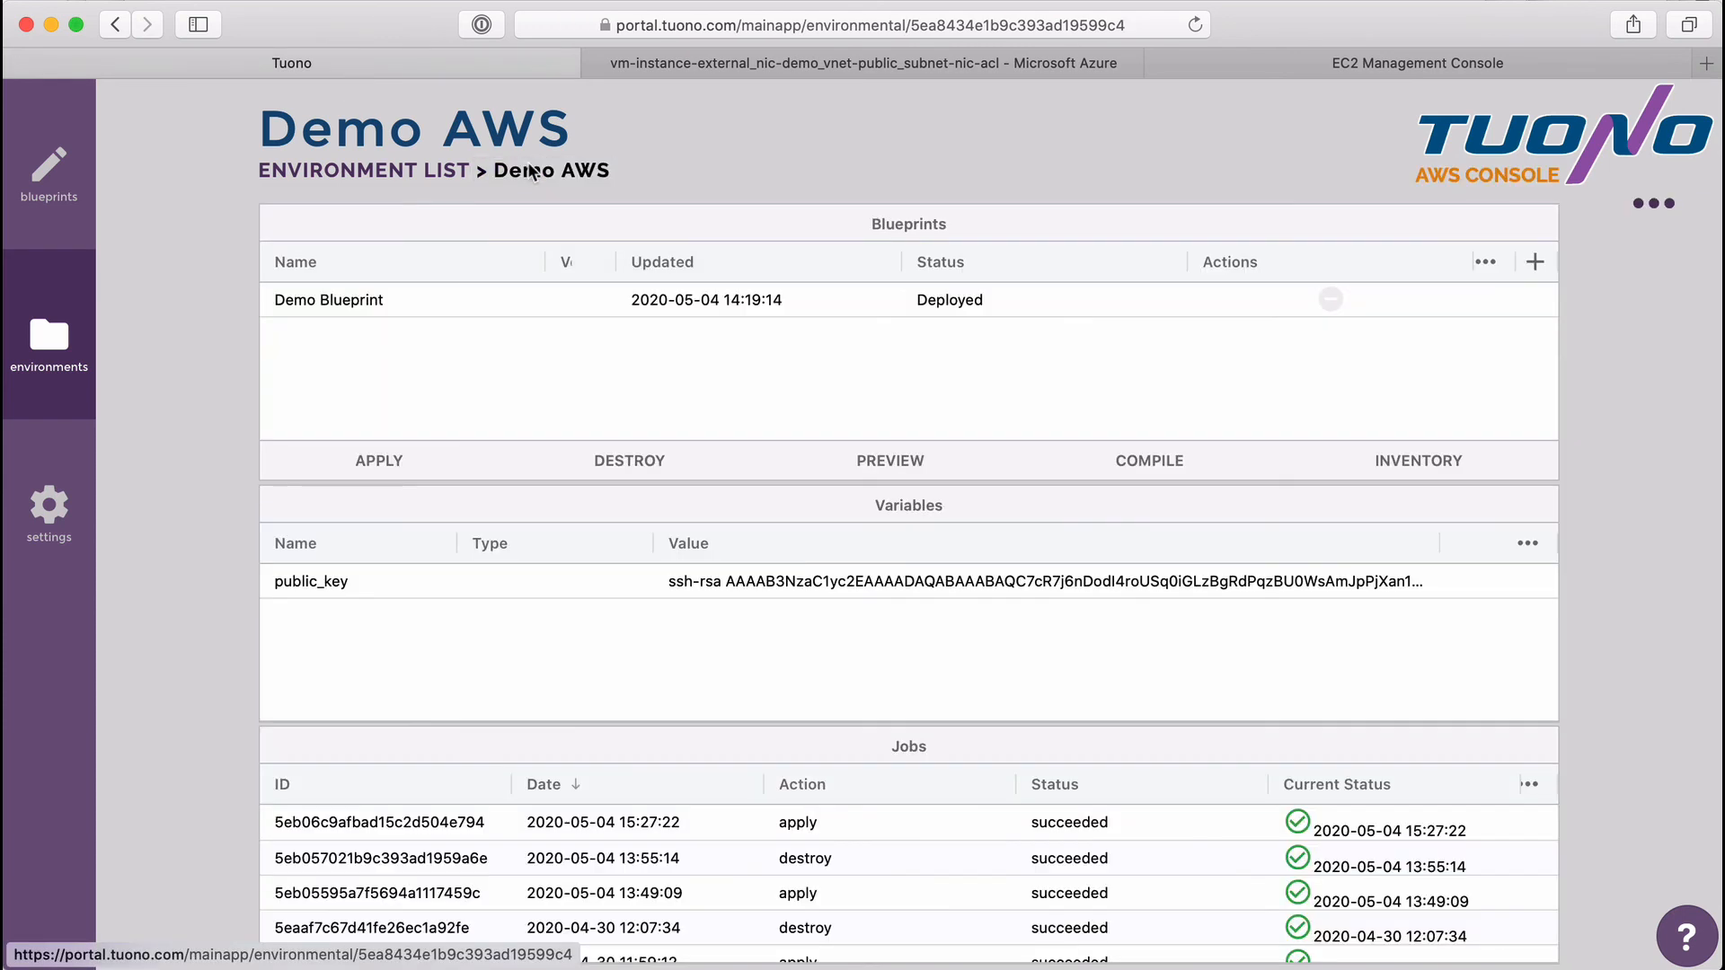